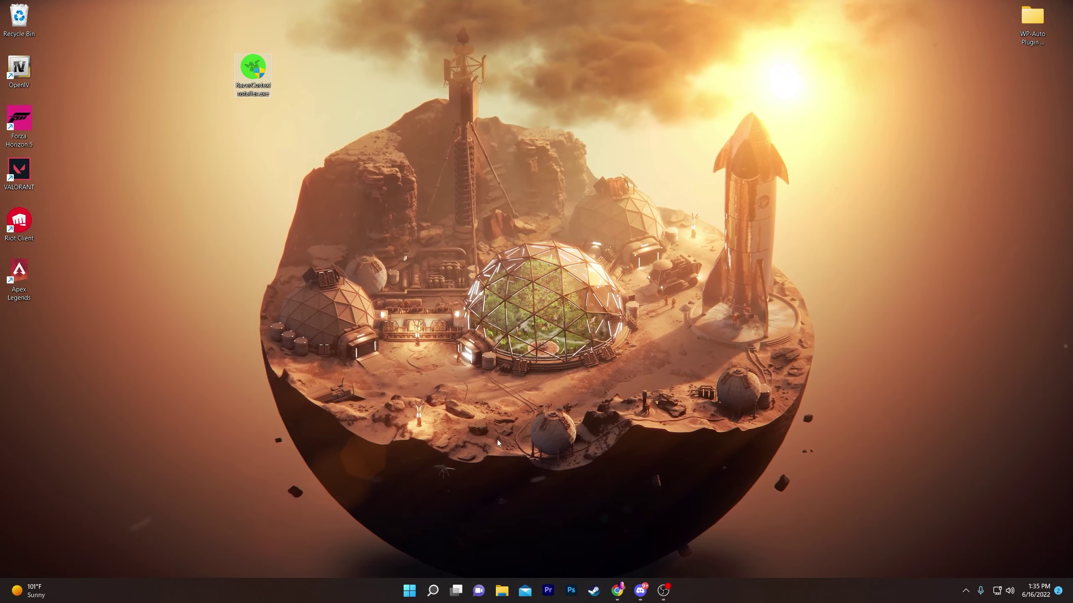
- Bring up the UPTO Packs homepage and open the 'RAZER CORTEX: Best Settings For Fortnite Season 3' post
click(614, 589)
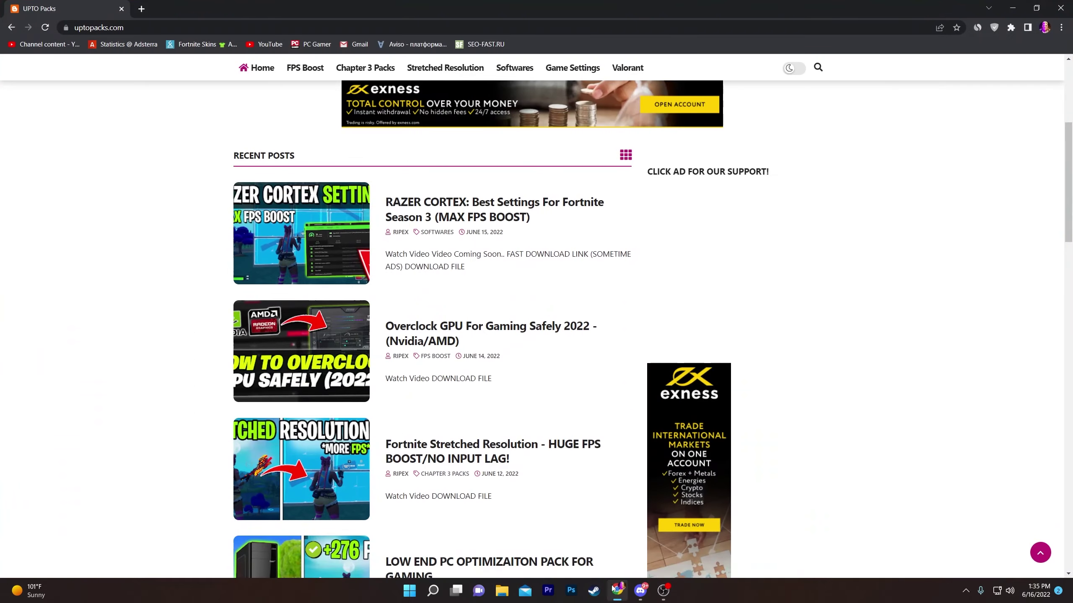
scroll(526, 244, up, 6)
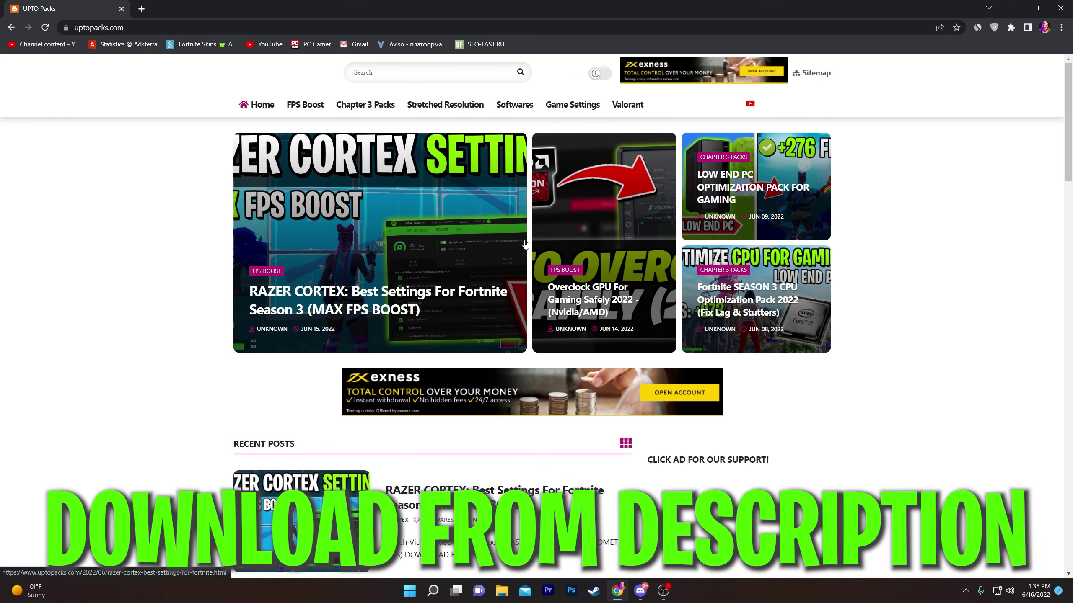
scroll(525, 251, down, 5)
scroll(525, 252, up, 5)
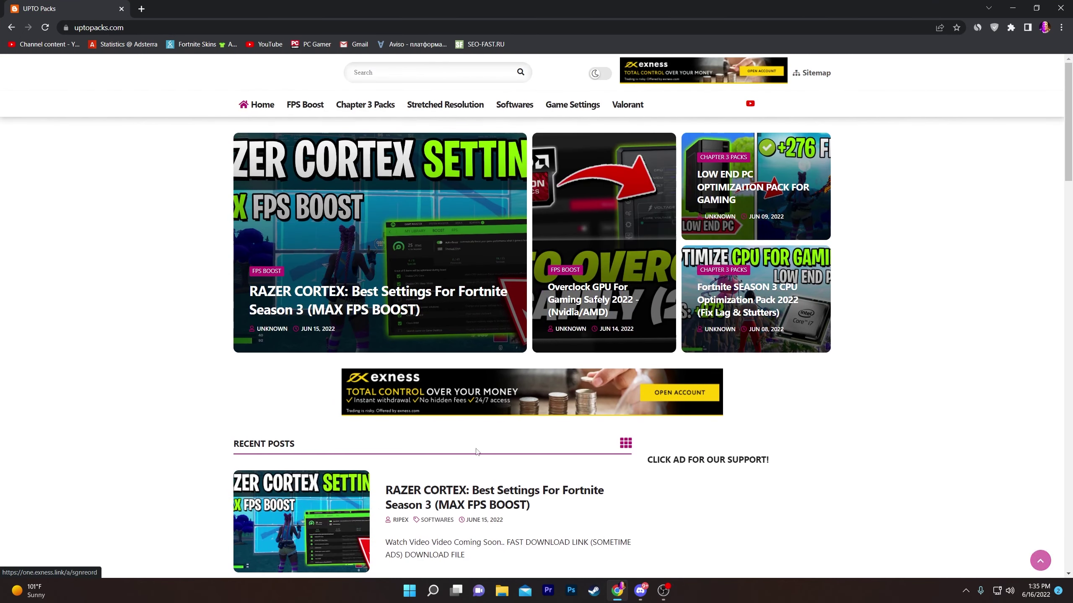
scroll(333, 340, down, 4)
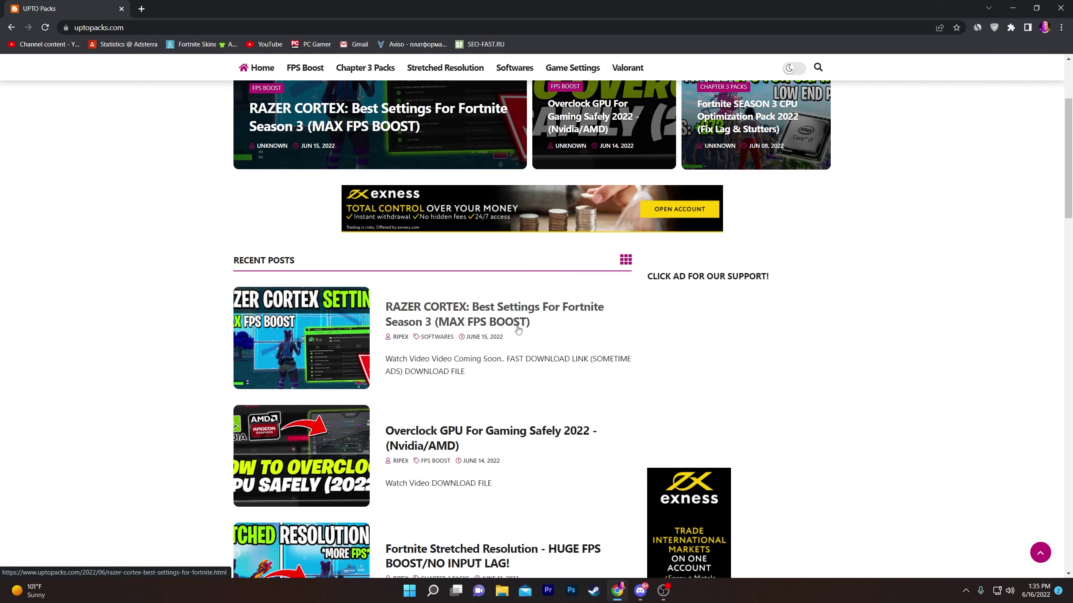
scroll(574, 200, up, 5)
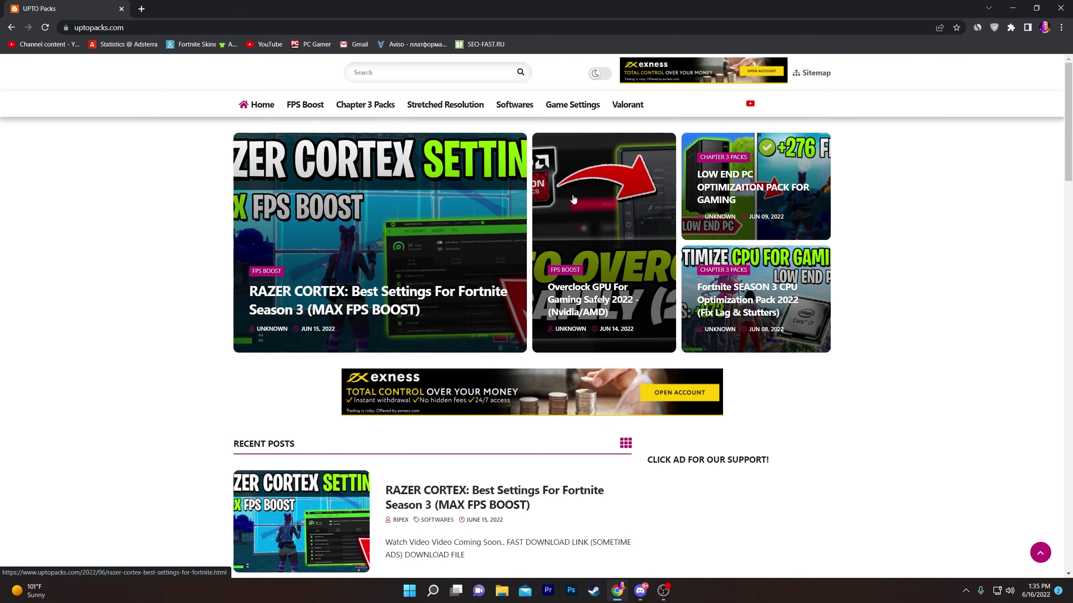
scroll(336, 294, down, 4)
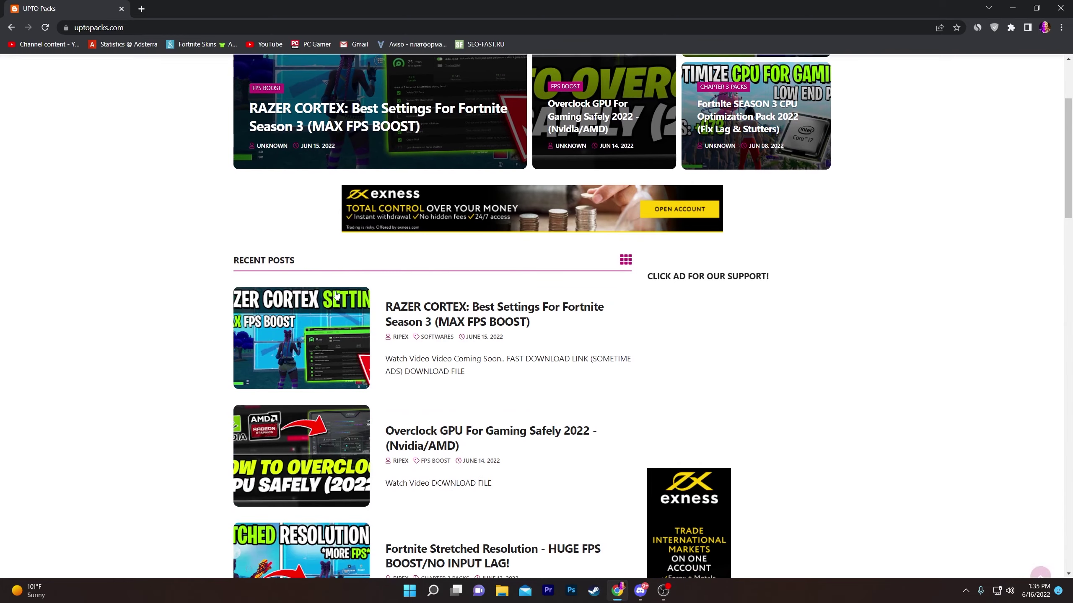
click(336, 294)
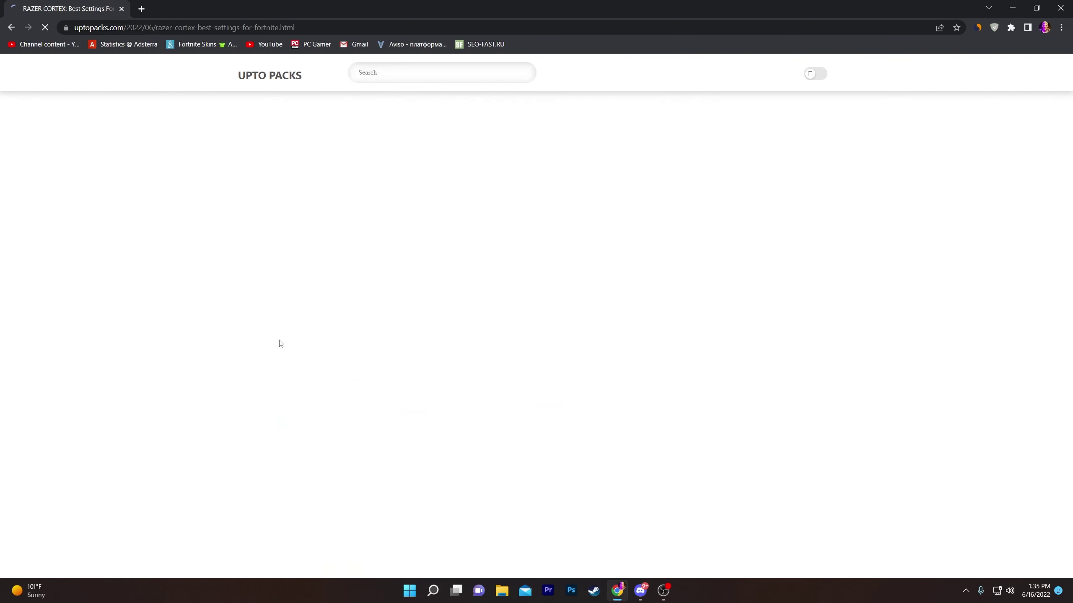
- Open the RazerCortexInstaller.exe MediaFire download page from the article's DOWNLOAD FILE section
scroll(332, 270, down, 7)
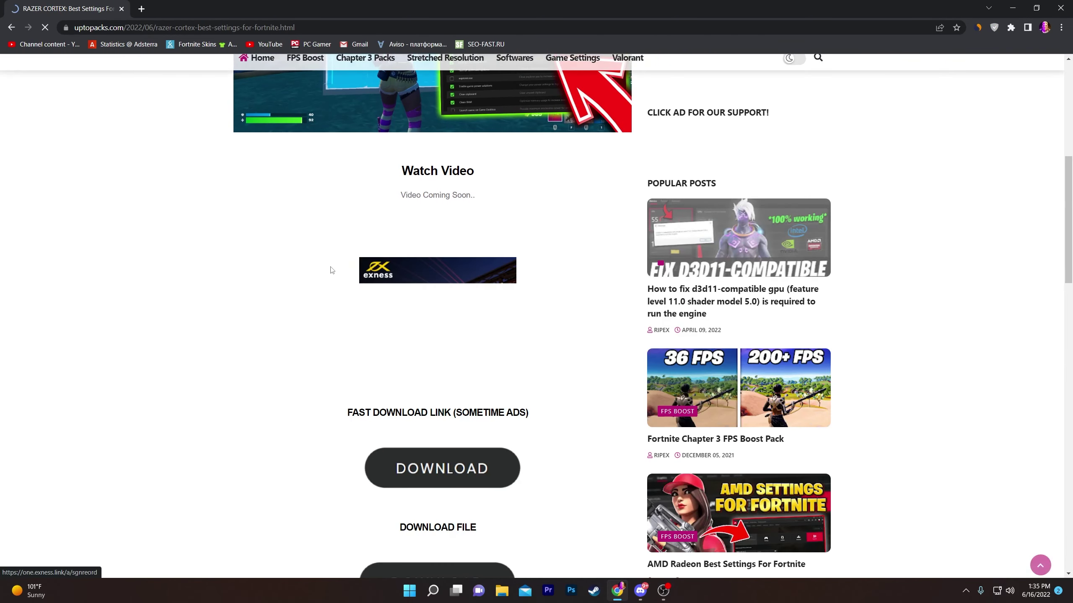
scroll(332, 270, down, 5)
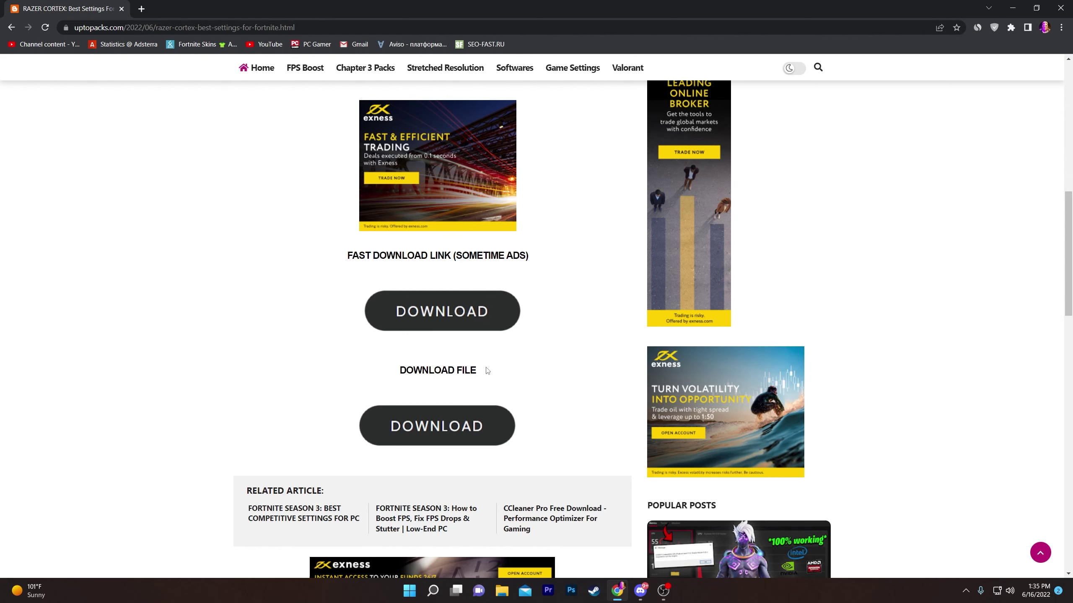
click(434, 432)
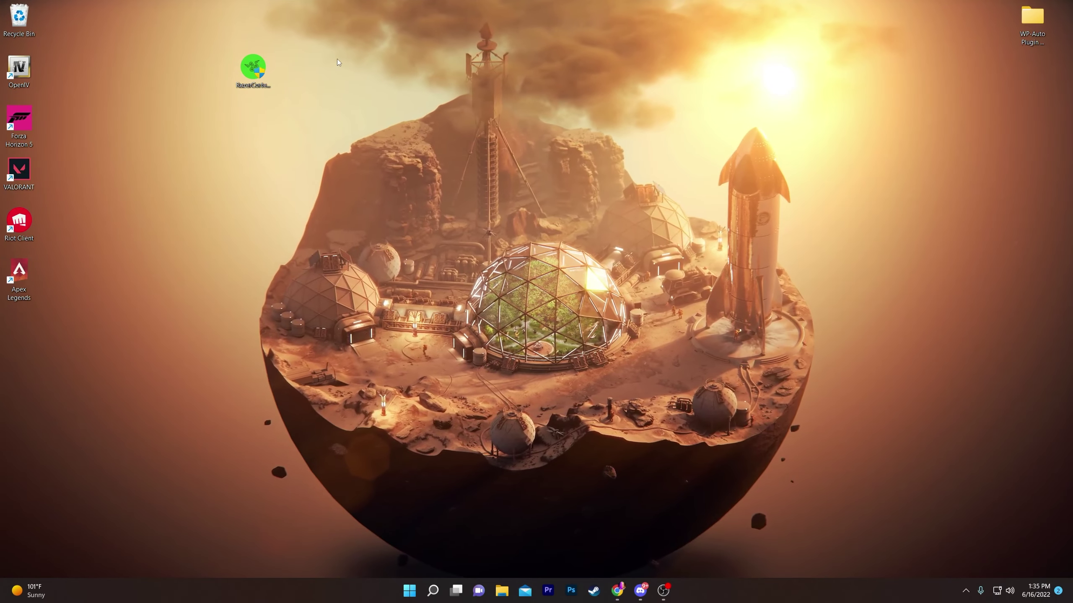
- Move the RazerCortex installer icon toward the desktop centre and deselect it
drag(254, 68, 724, 120)
click(544, 325)
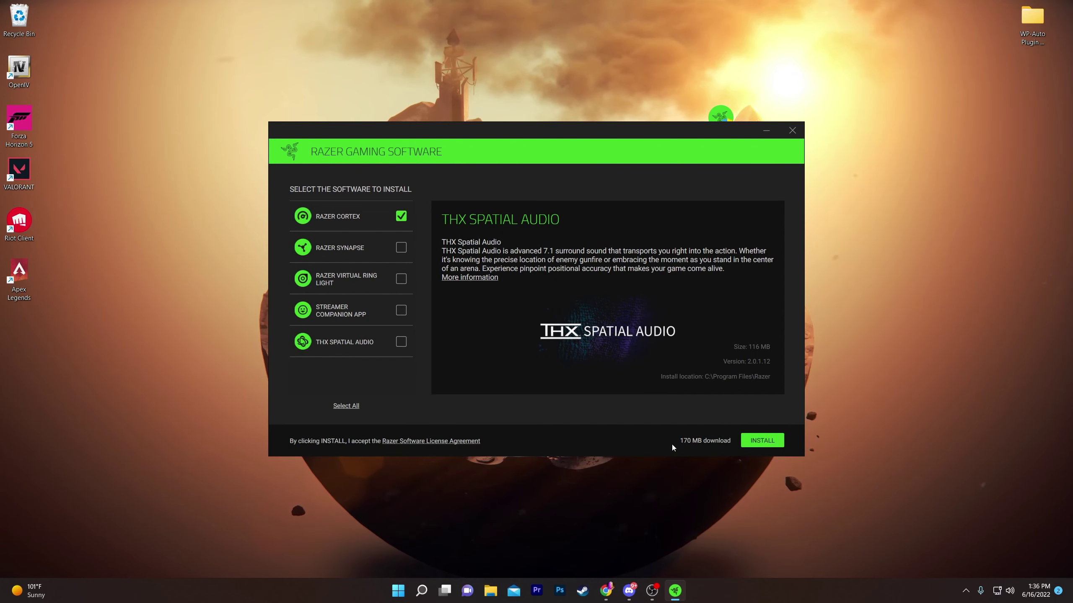
- Install Razer Cortex through to the Congratulations screen with Launch Razer Cortex kept ticked
click(769, 446)
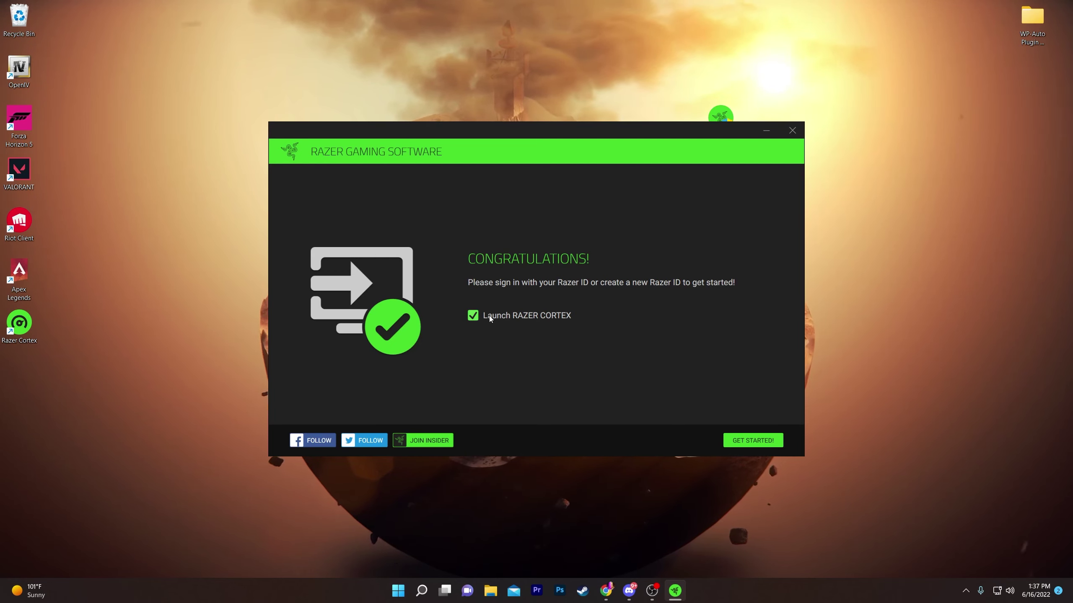
- Finish setup with GET STARTED! and show the Game Booster page listing 22 items
click(753, 440)
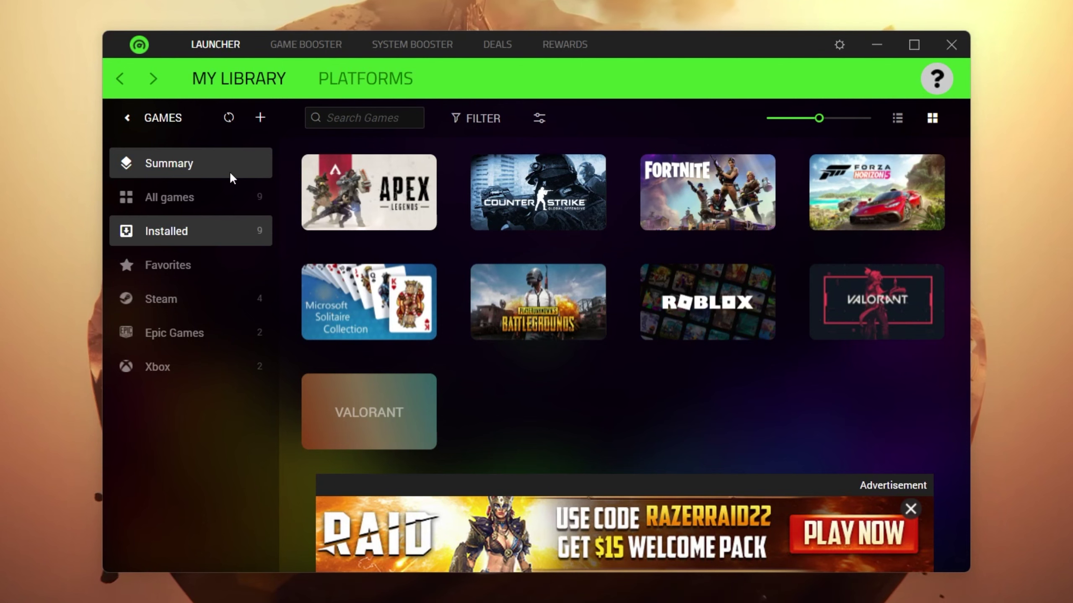
click(287, 48)
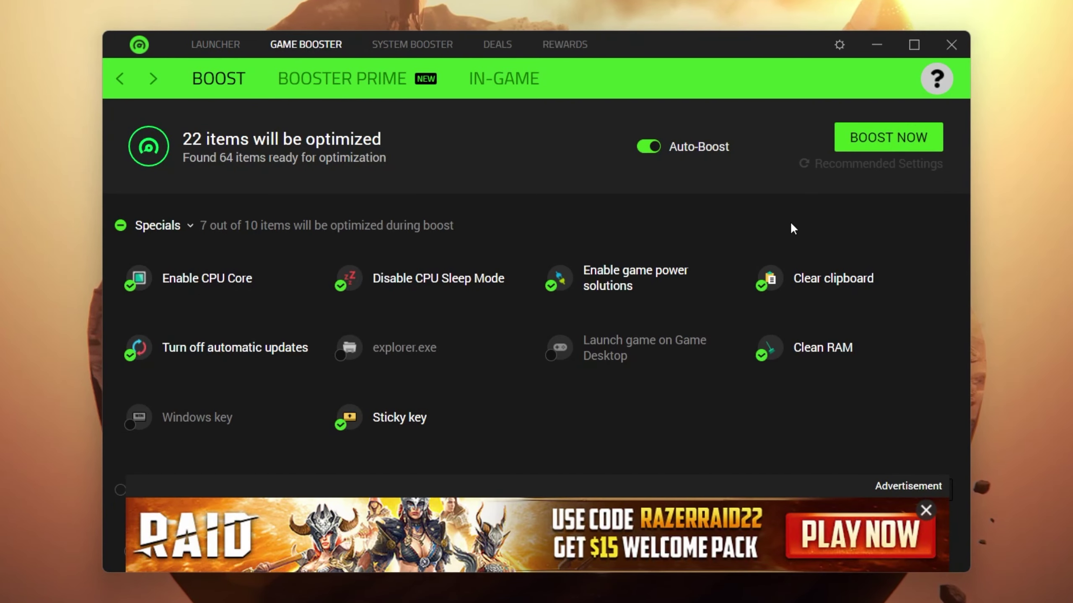
- Enable and confirm the explorer.exe and Launch game on Game Desktop special options
scroll(422, 223, down, 2)
scroll(287, 251, up, 2)
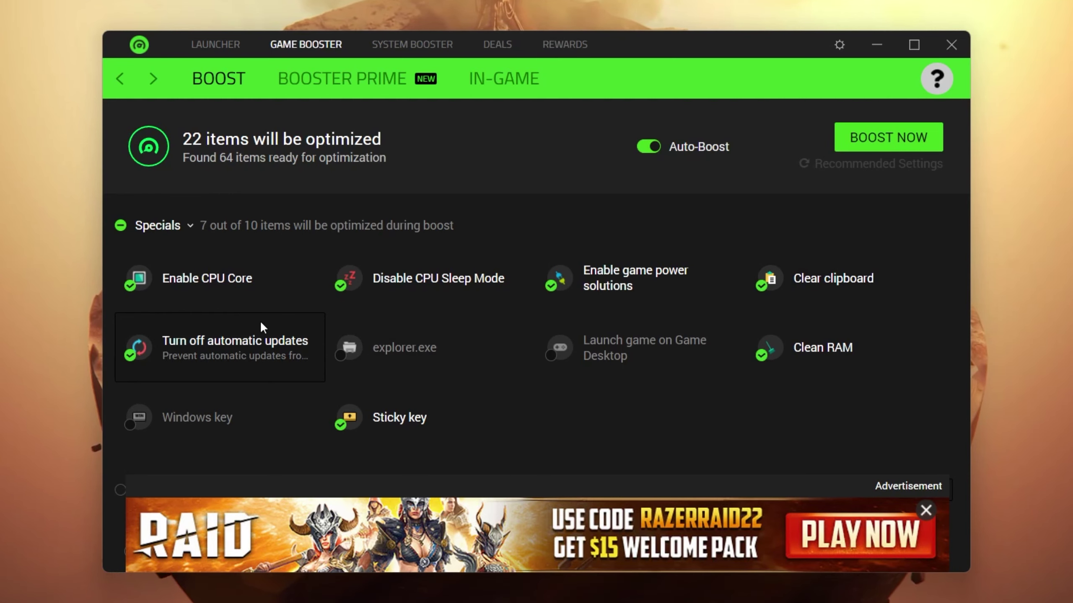
click(340, 356)
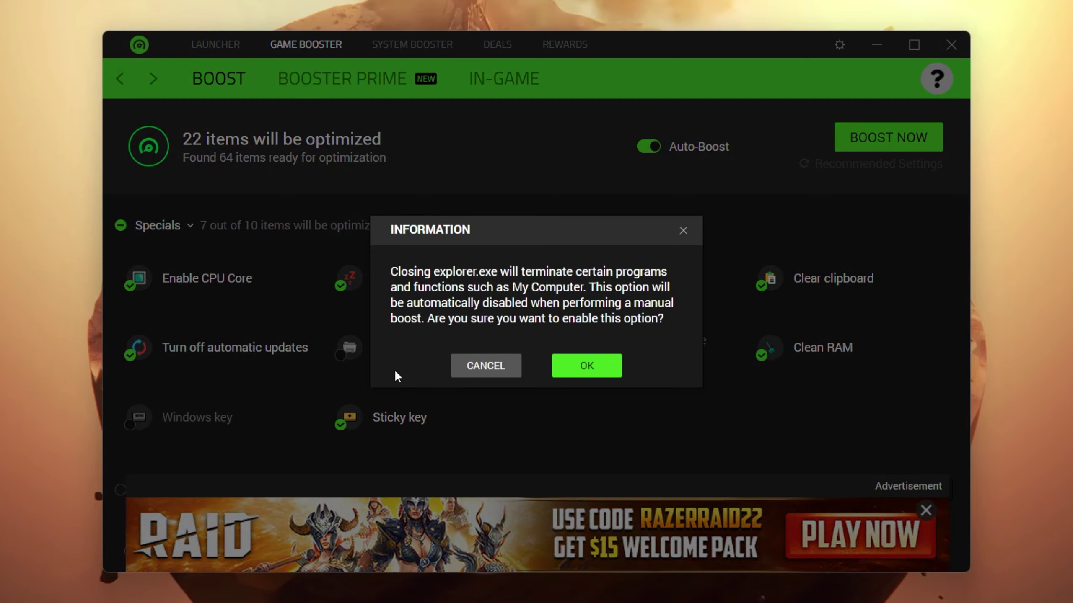
click(599, 372)
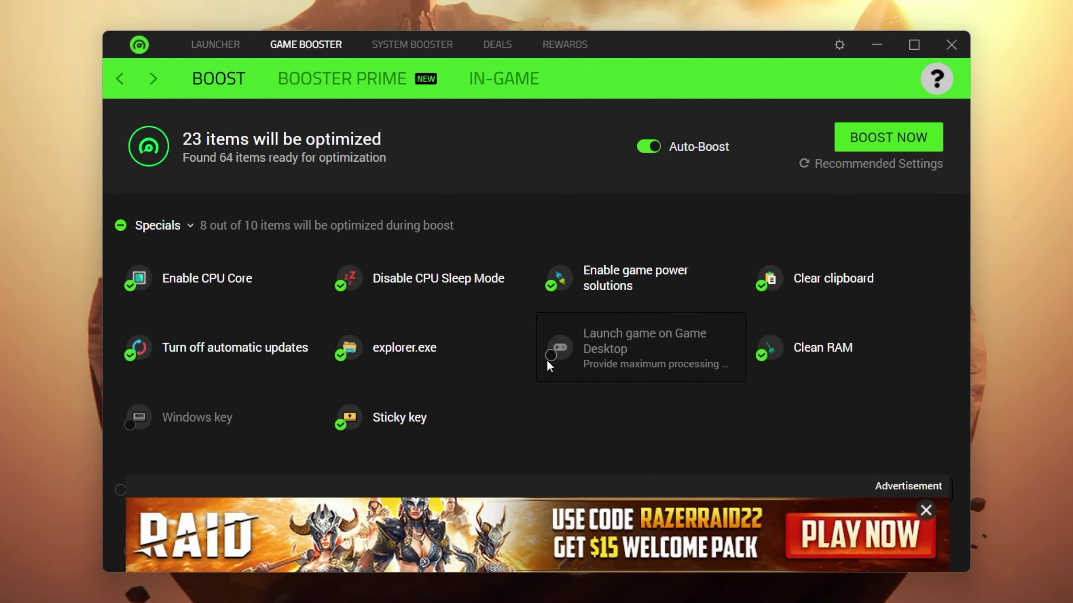
click(549, 357)
click(587, 363)
scroll(365, 347, down, 3)
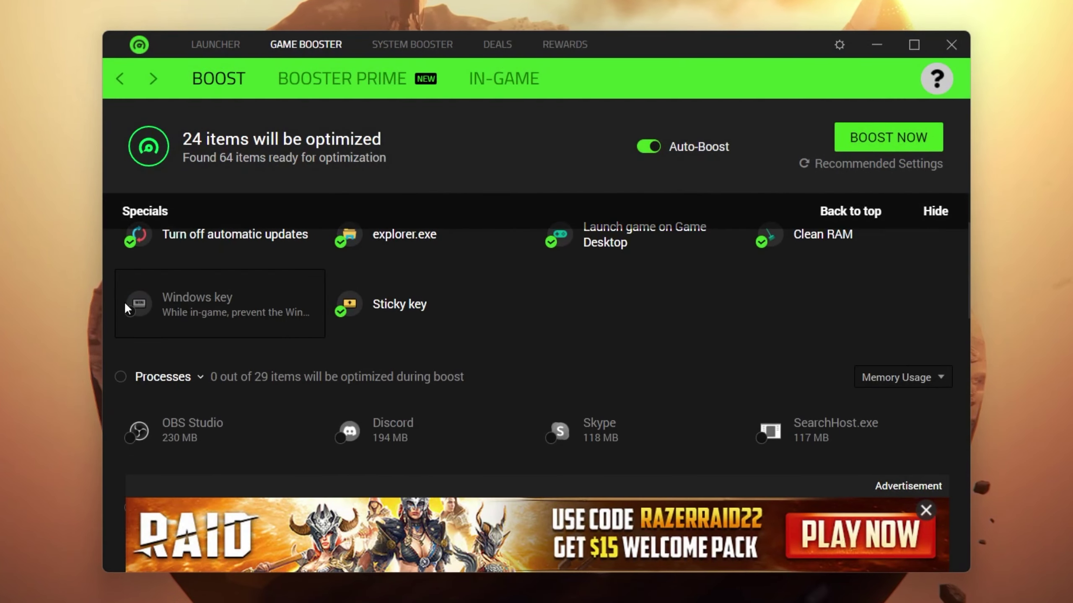
scroll(372, 300, up, 3)
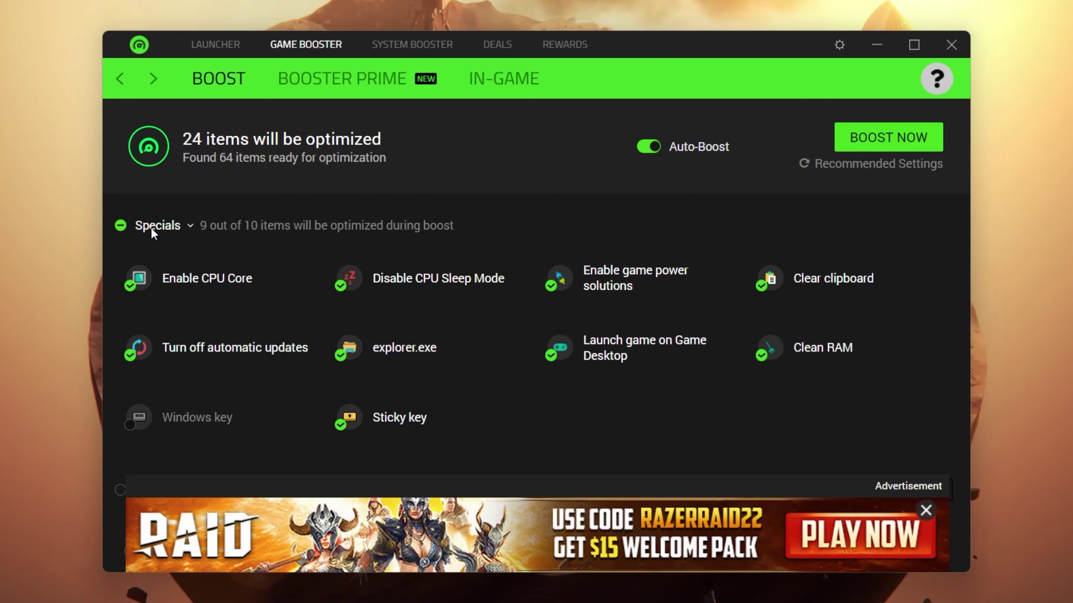
scroll(163, 236, down, 3)
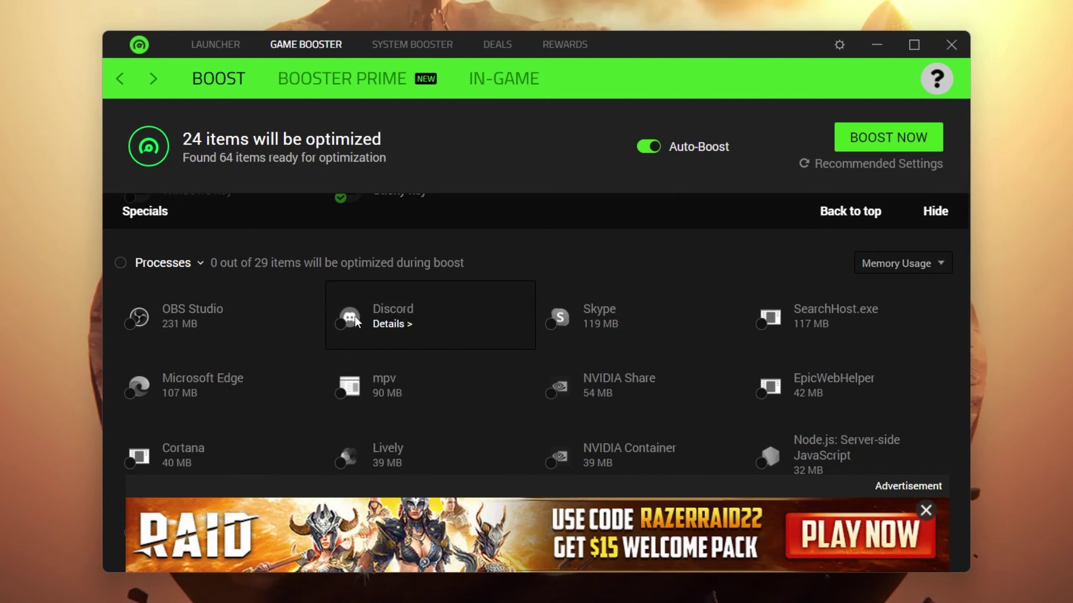
- Tick Discord, Skype and Microsoft Edge in the boost Processes list
click(340, 324)
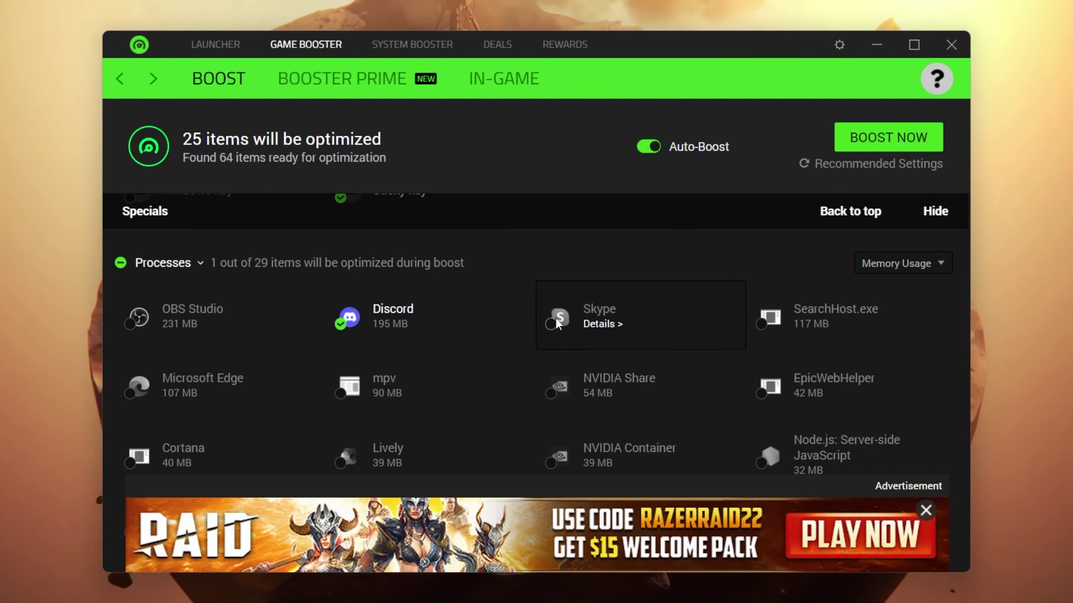
click(551, 323)
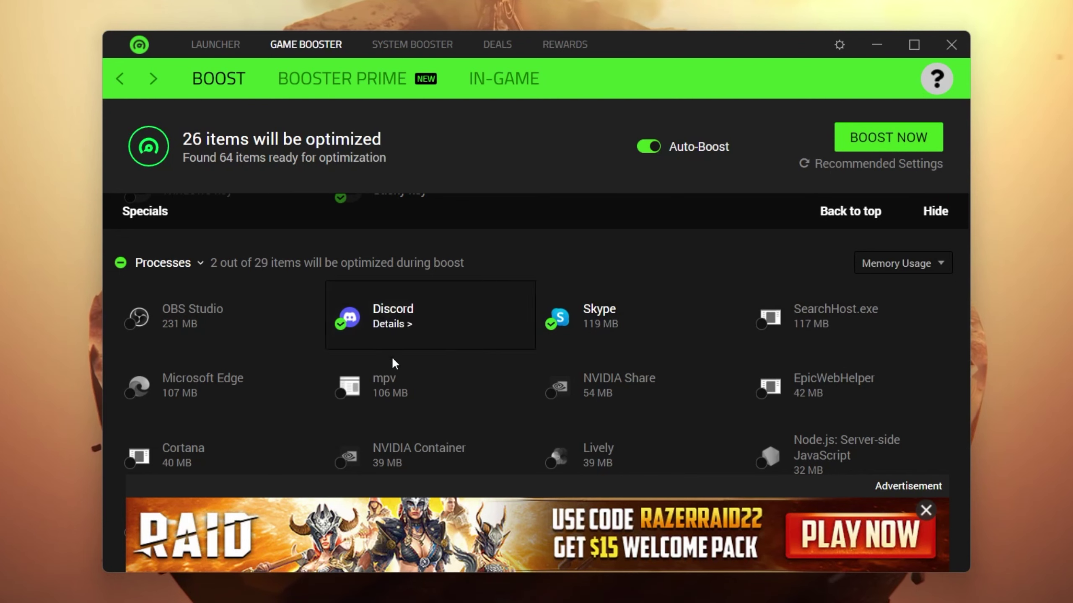
click(129, 394)
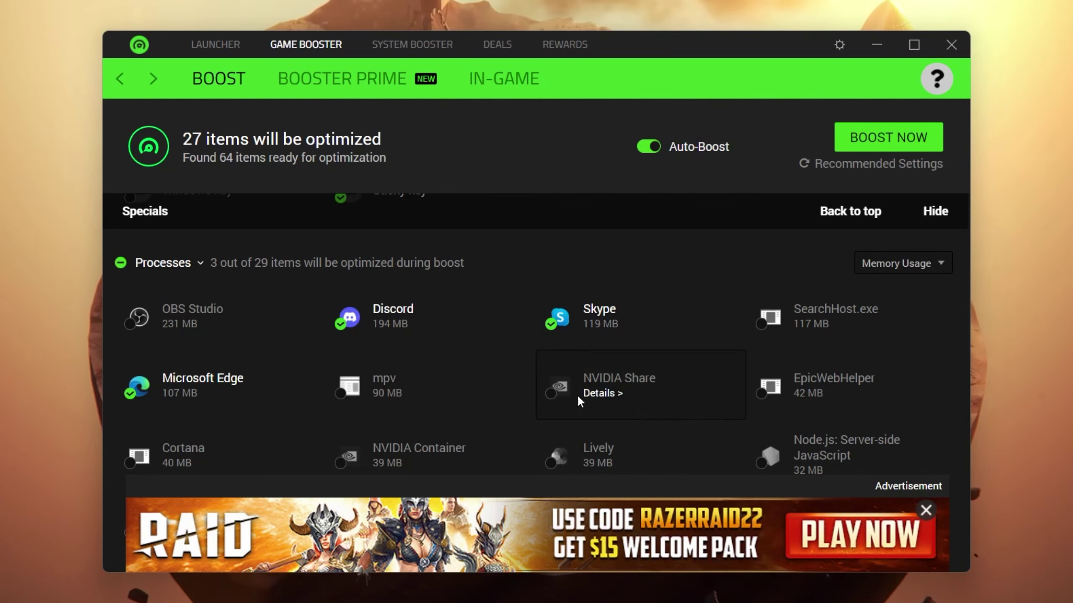
scroll(599, 390, down, 1)
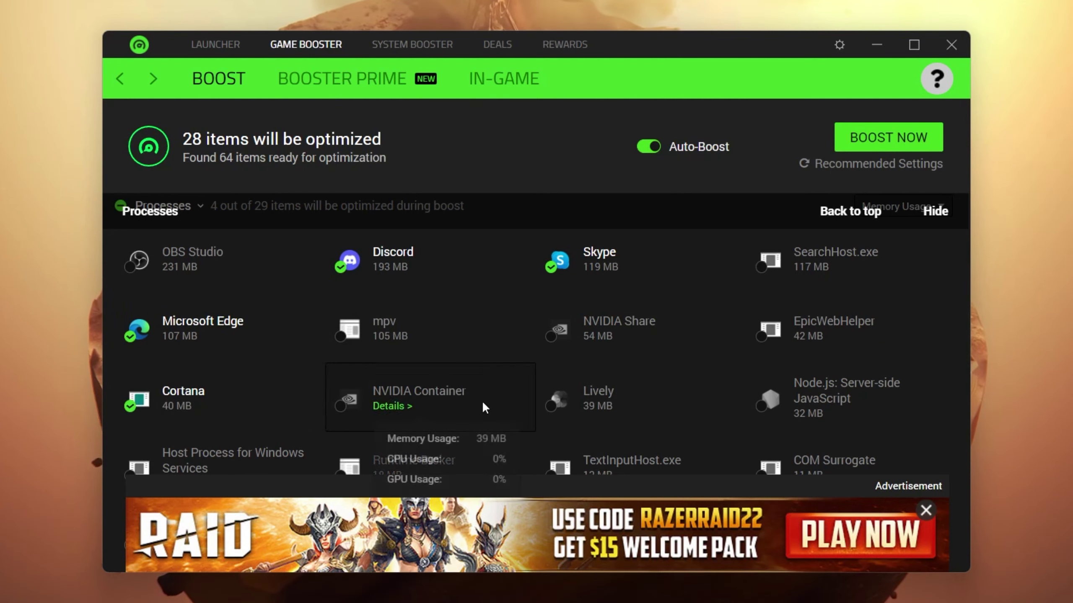
- Tick Lively, Runtime Broker and Adobe IPC Broker, bringing the boost to 31 items
click(576, 405)
scroll(803, 359, down, 3)
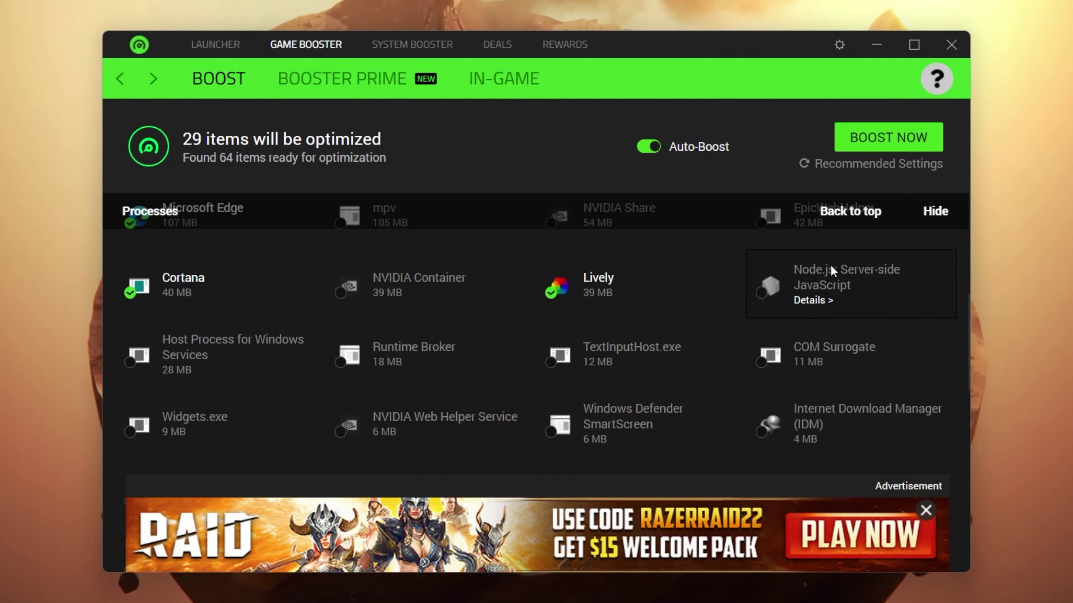
mouse_move(393, 358)
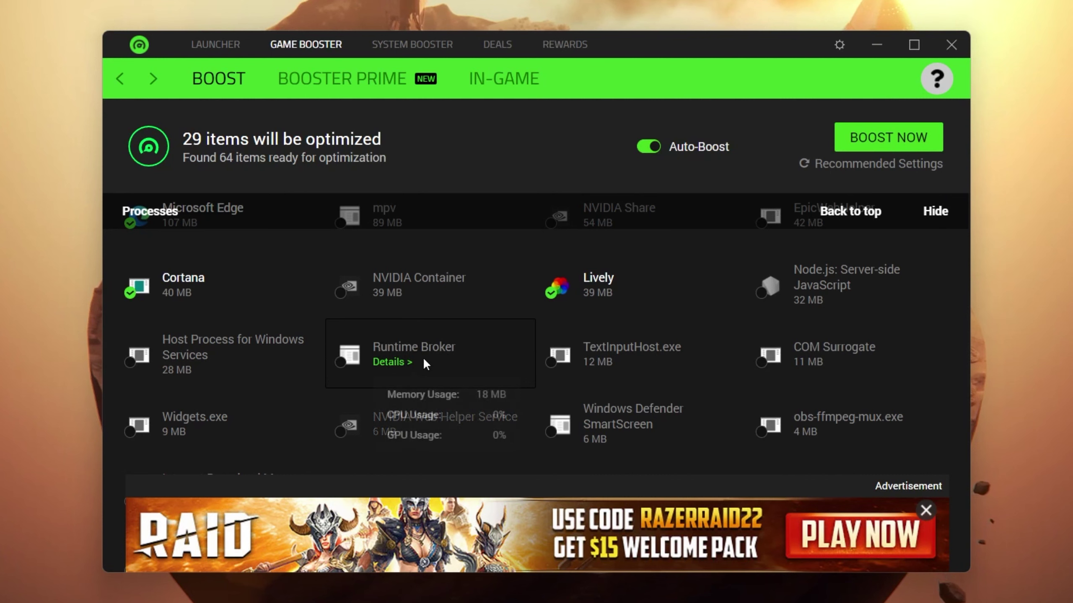
click(346, 364)
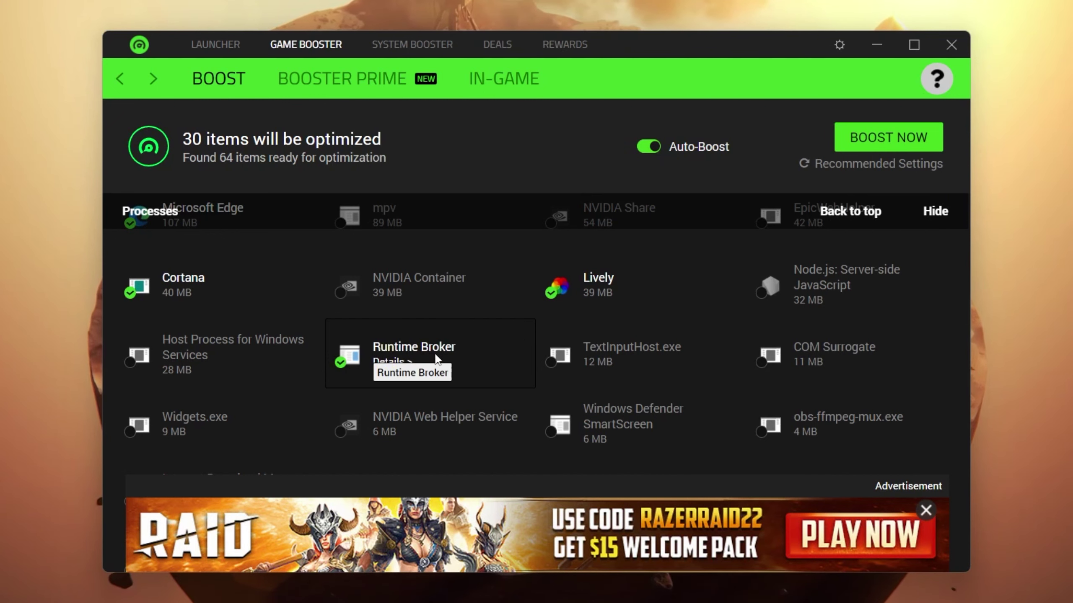
scroll(379, 357, down, 3)
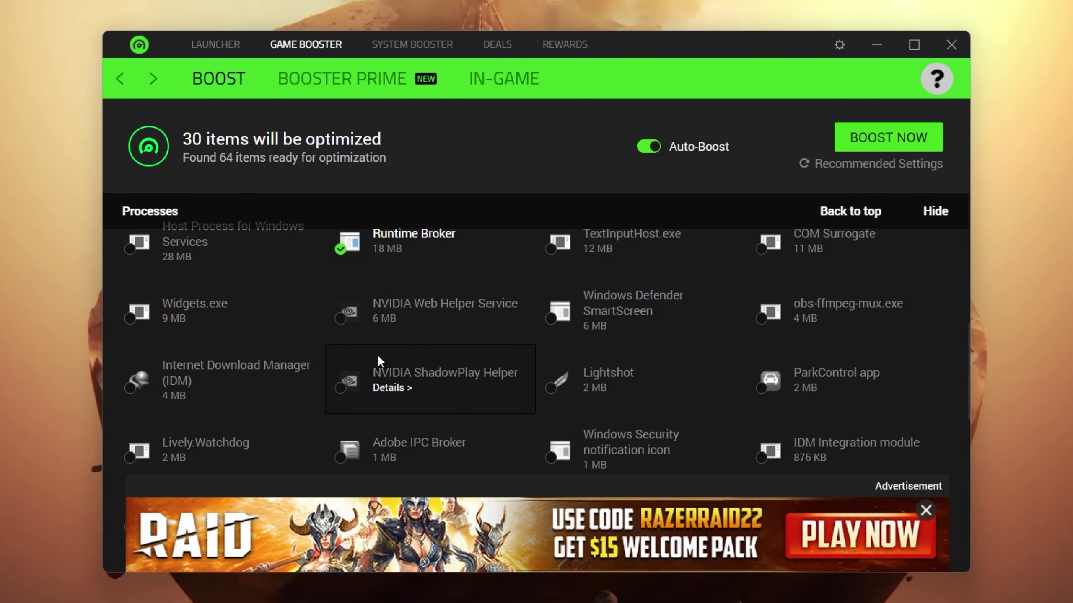
scroll(379, 357, down, 2)
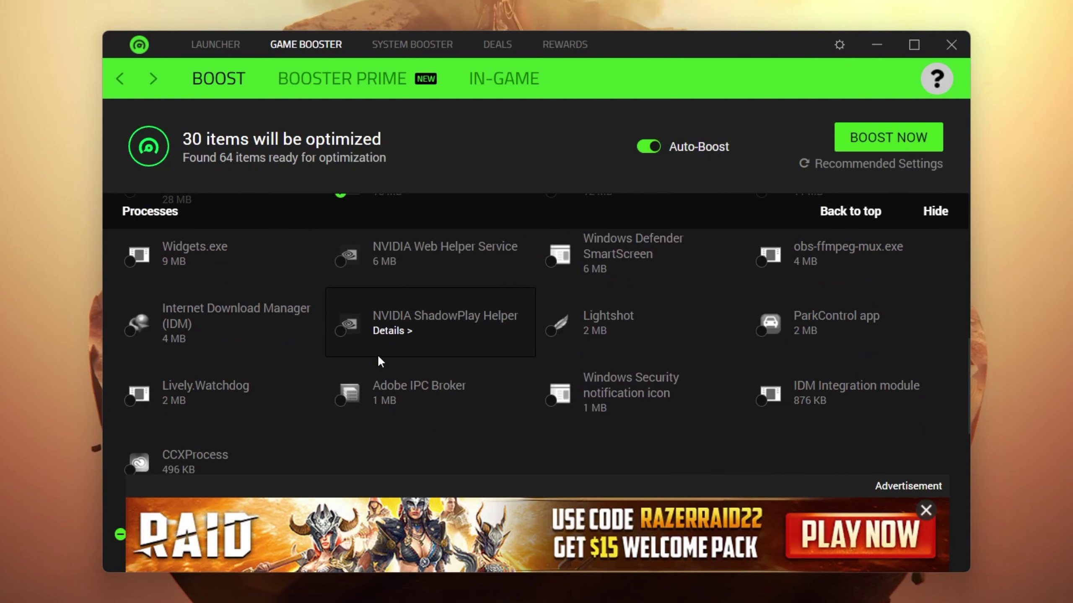
mouse_move(818, 398)
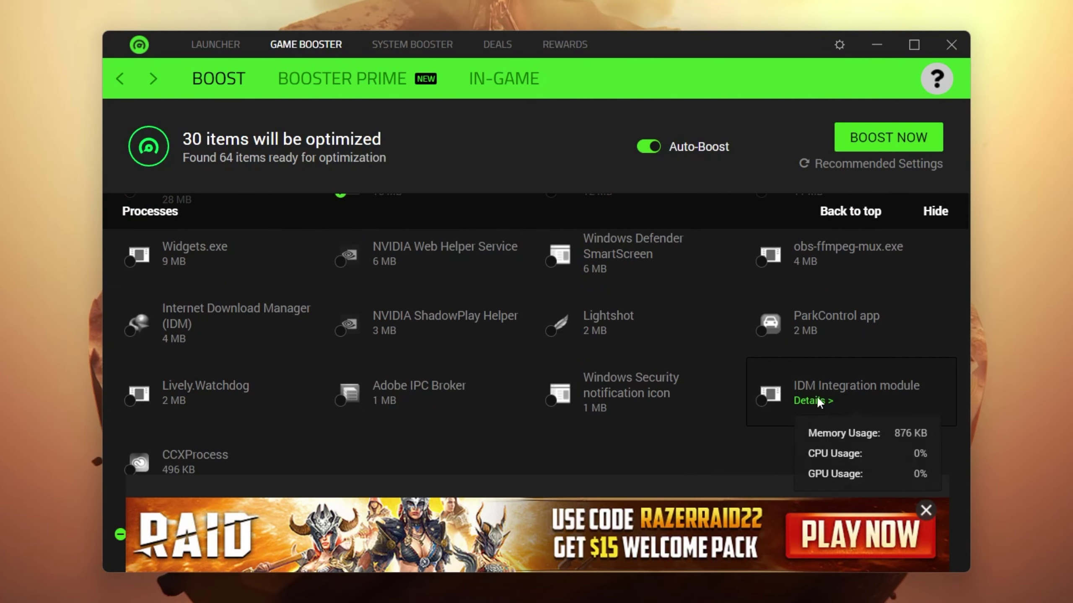
click(368, 398)
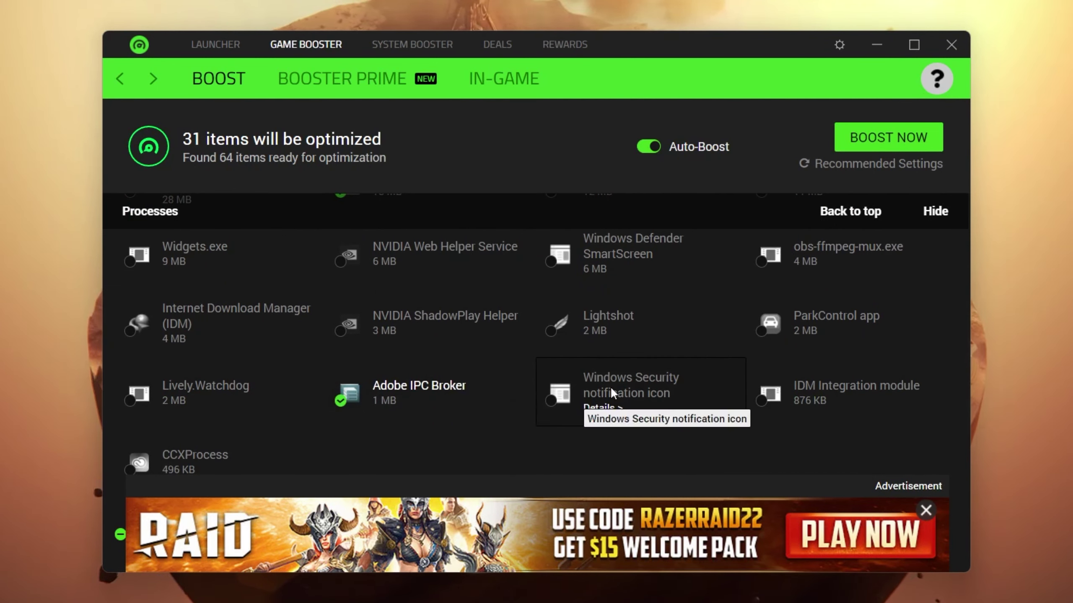
scroll(583, 345, down, 3)
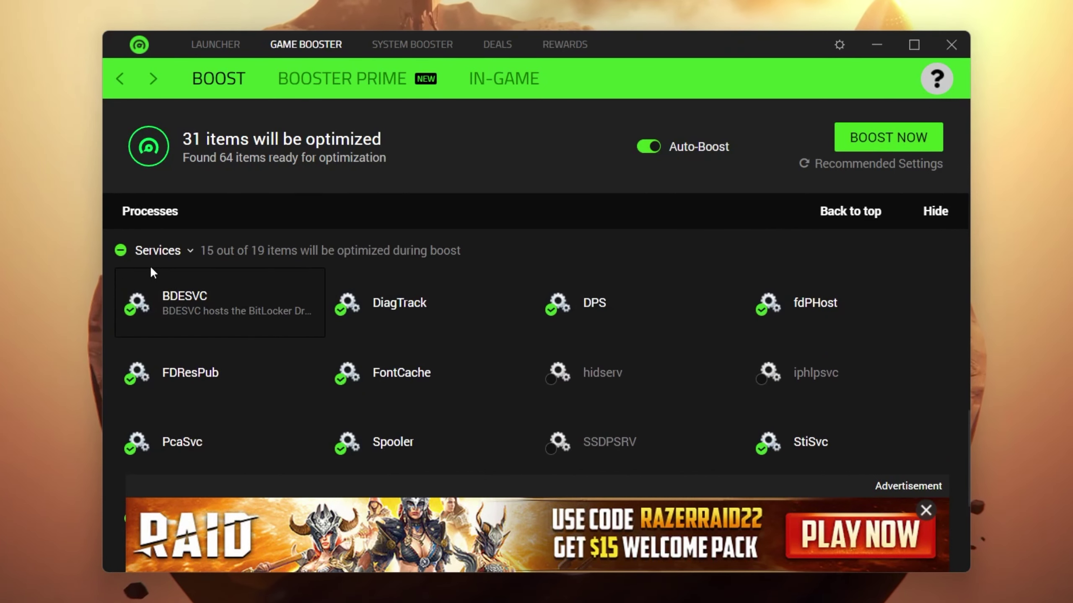
scroll(471, 327, down, 6)
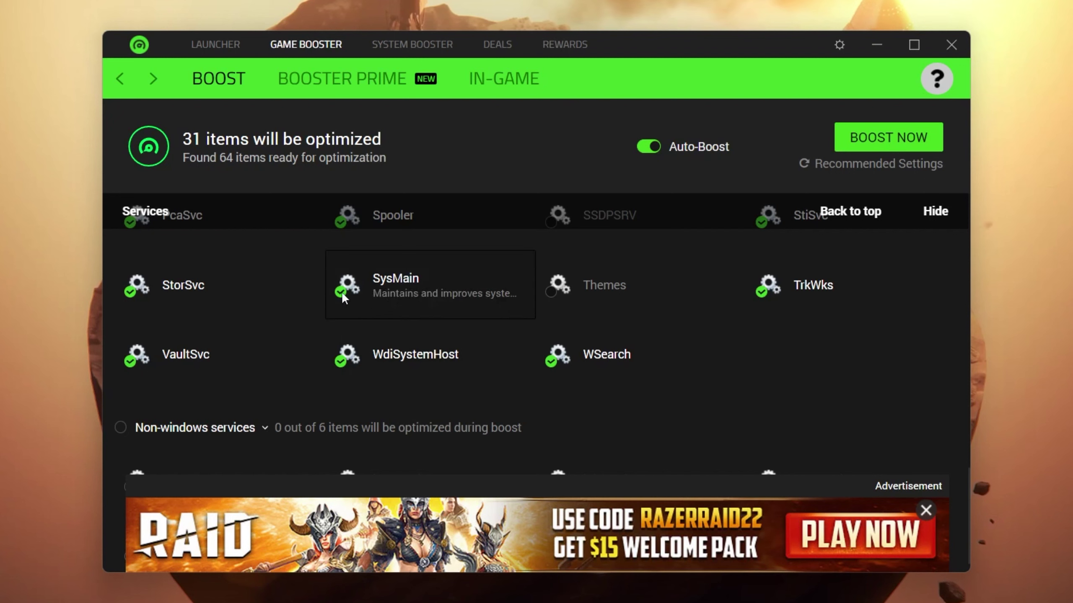
scroll(364, 302, down, 1)
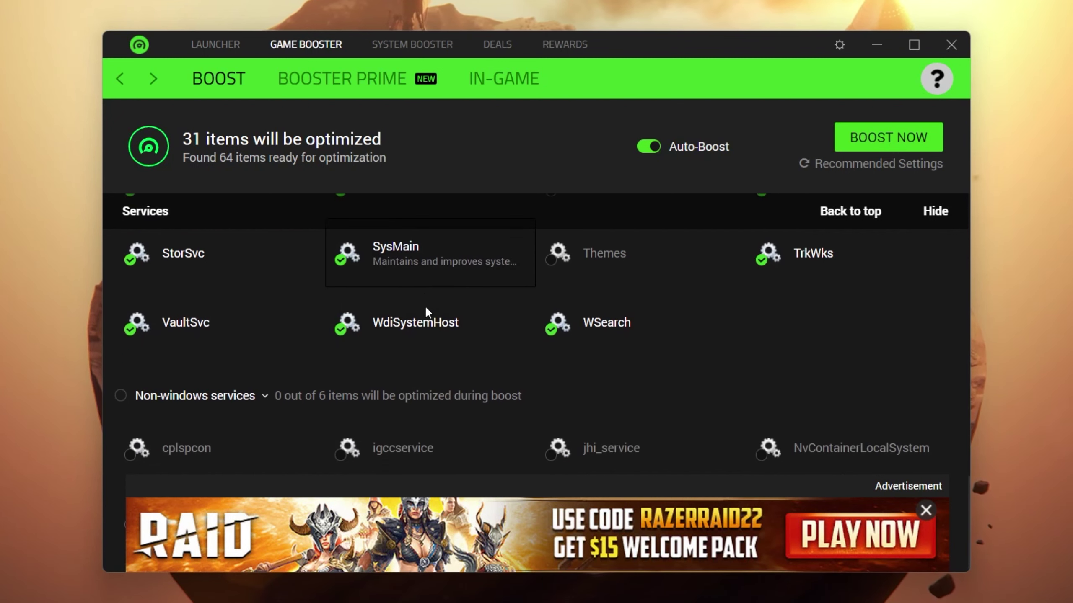
scroll(329, 333, up, 14)
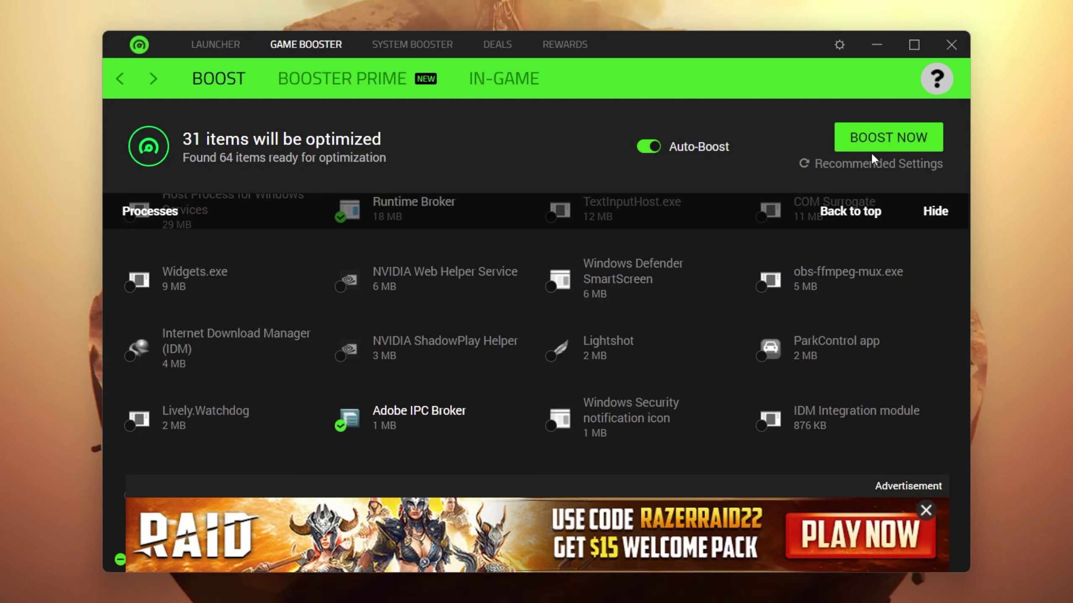
scroll(396, 317, up, 8)
scroll(573, 326, up, 4)
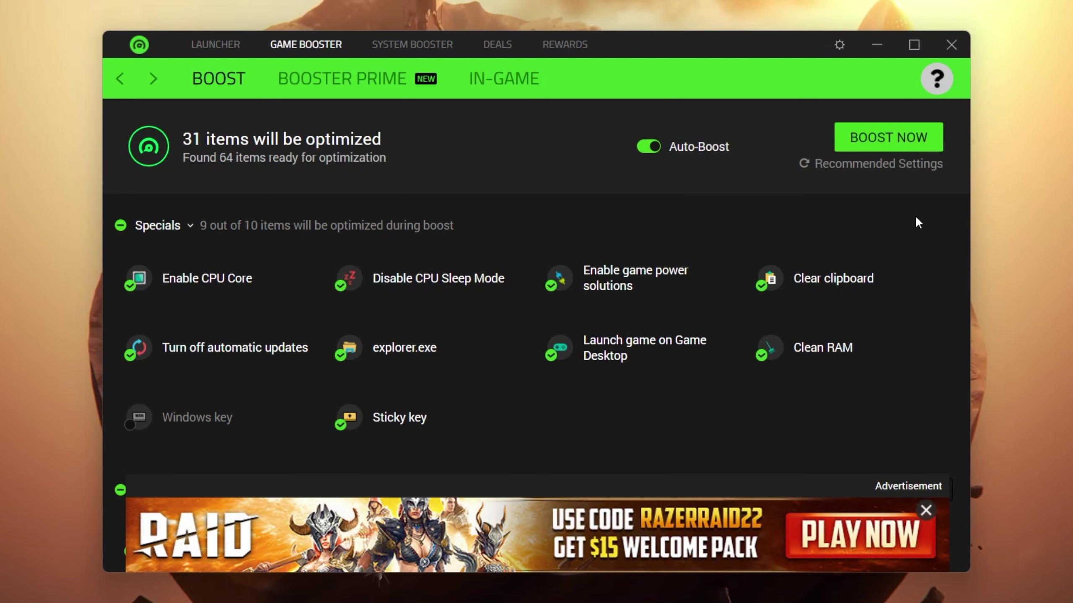
scroll(164, 260, down, 5)
scroll(164, 261, down, 6)
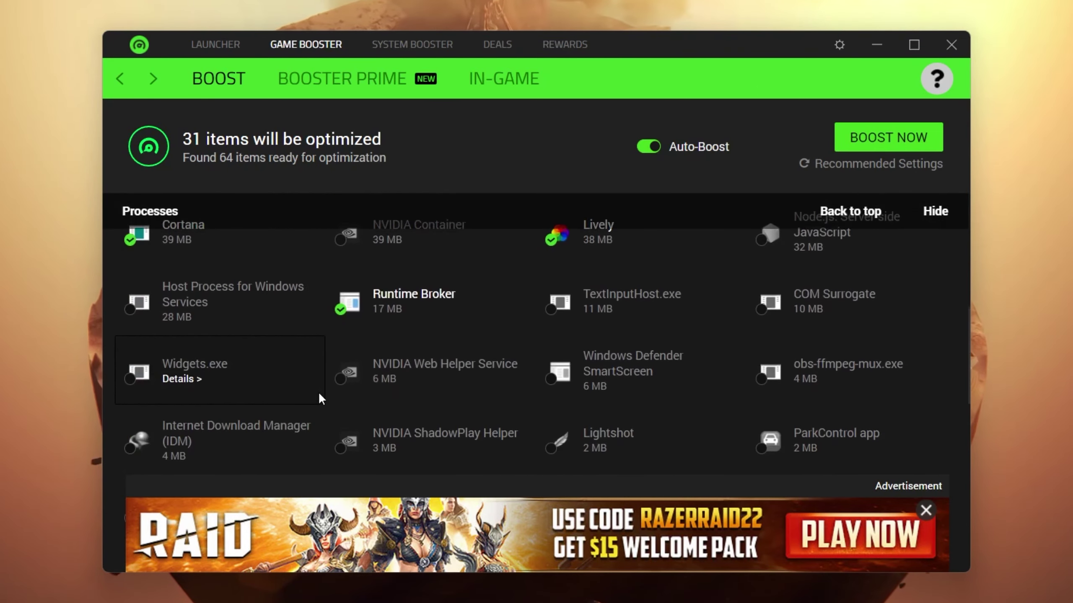
- Scan and clean 22.03 GB of junk with Application Junk Files included, then view Speed Up's 63 items
click(404, 42)
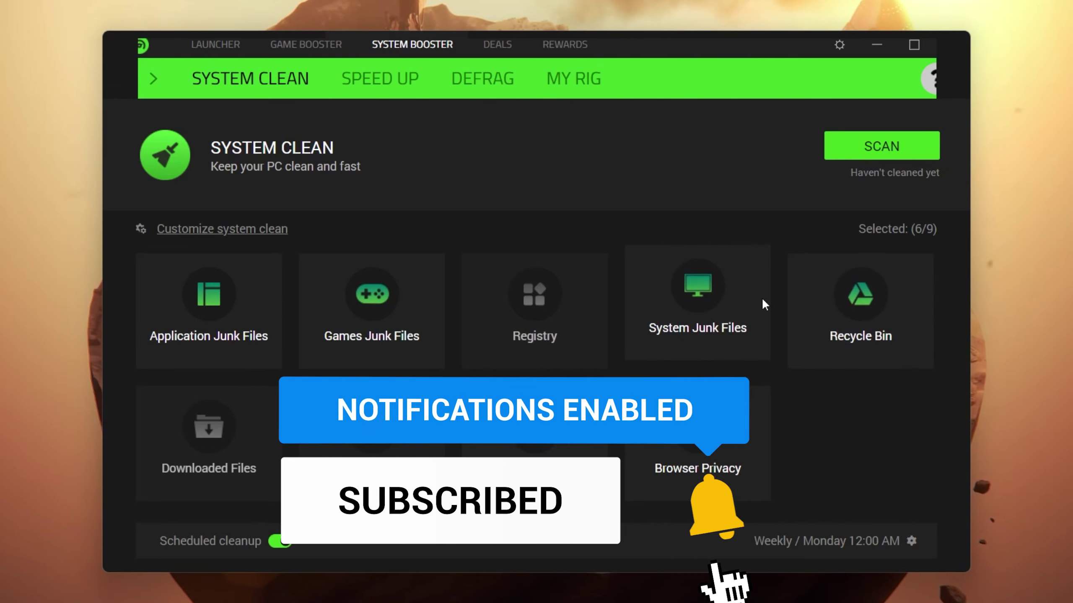
click(185, 312)
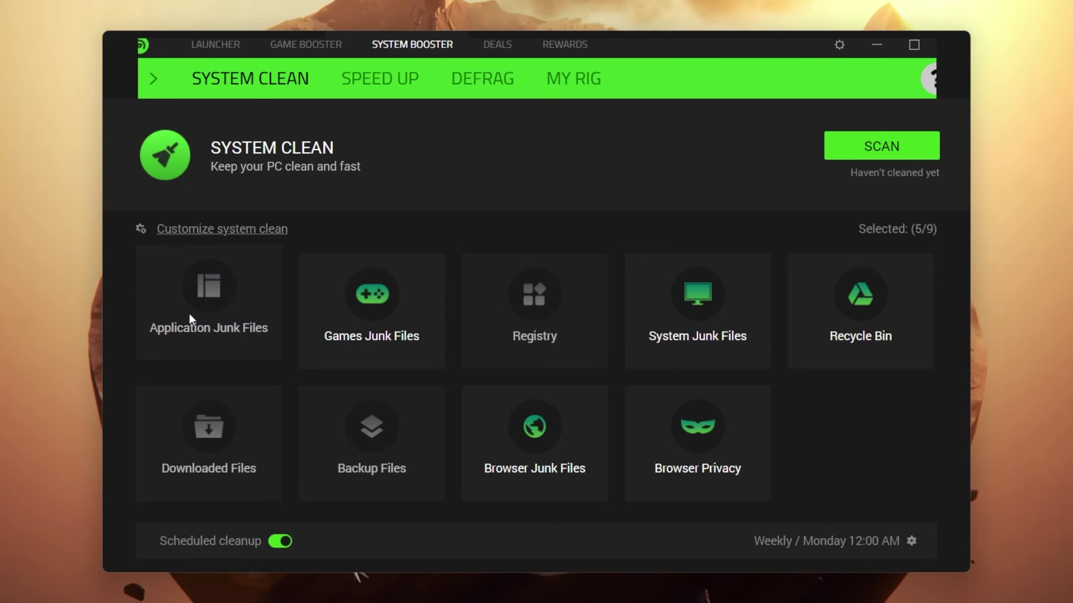
click(228, 305)
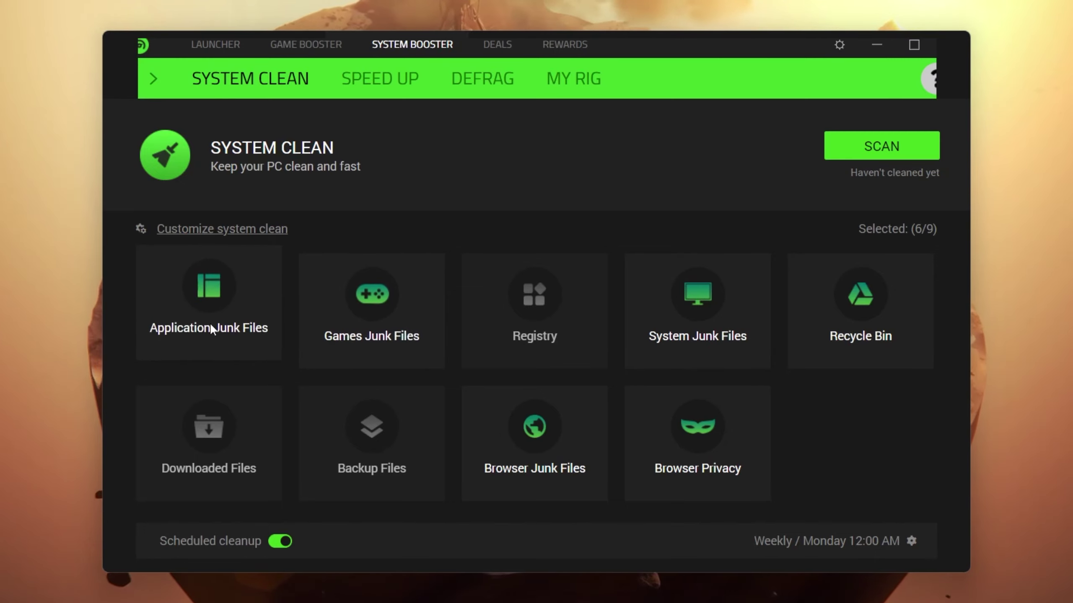
click(885, 146)
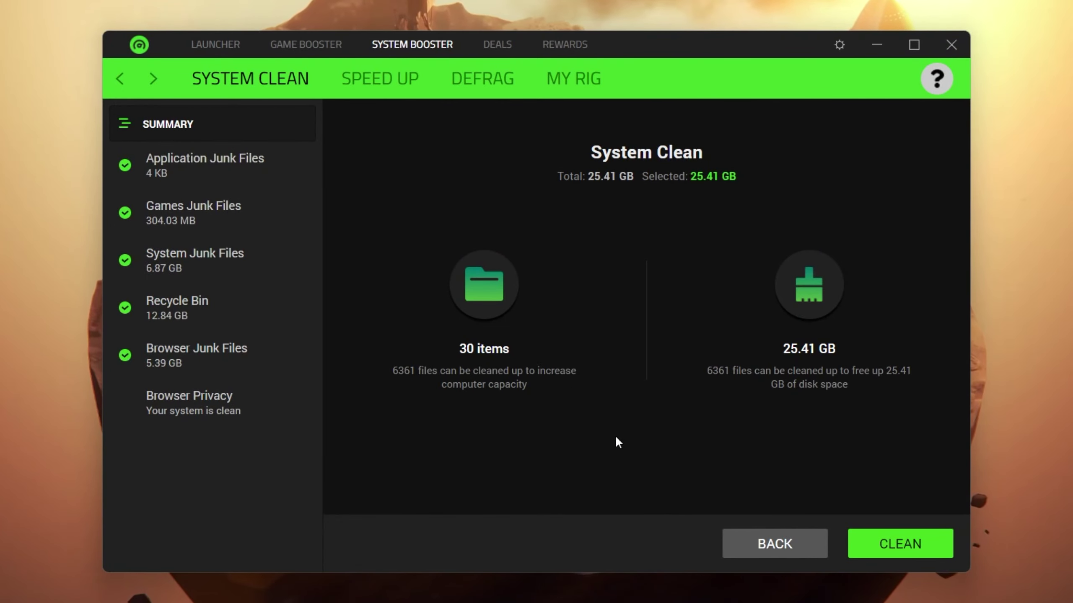
click(896, 545)
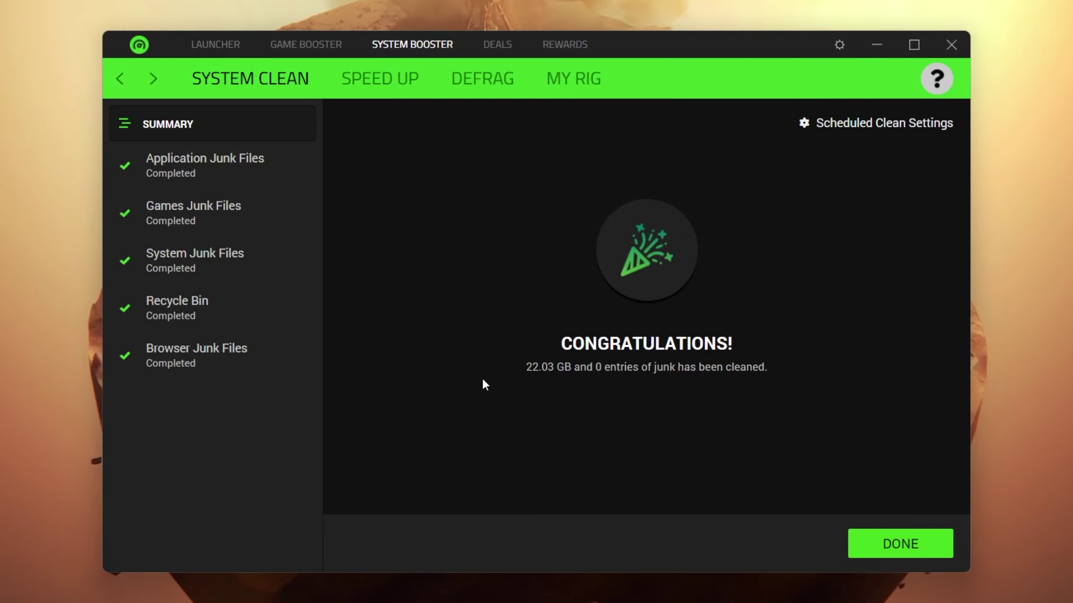
click(389, 77)
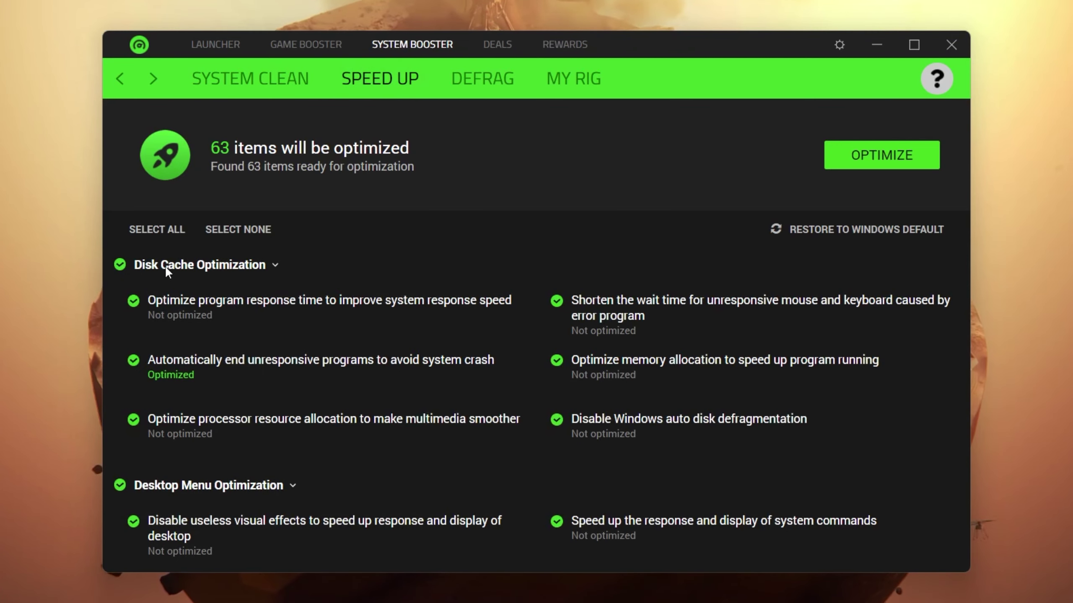
scroll(253, 283, down, 4)
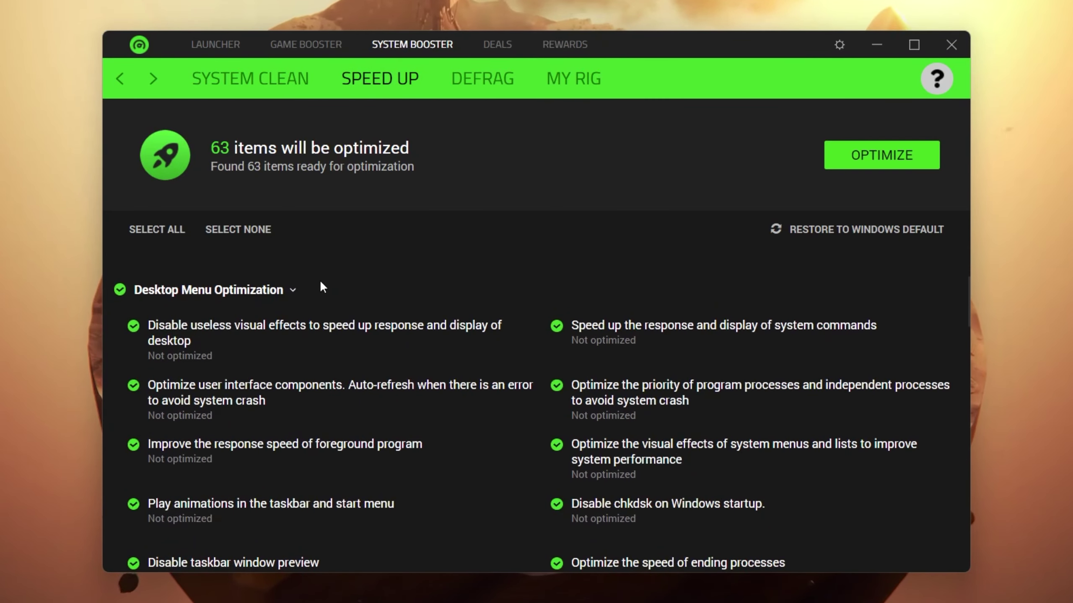
scroll(347, 308, down, 15)
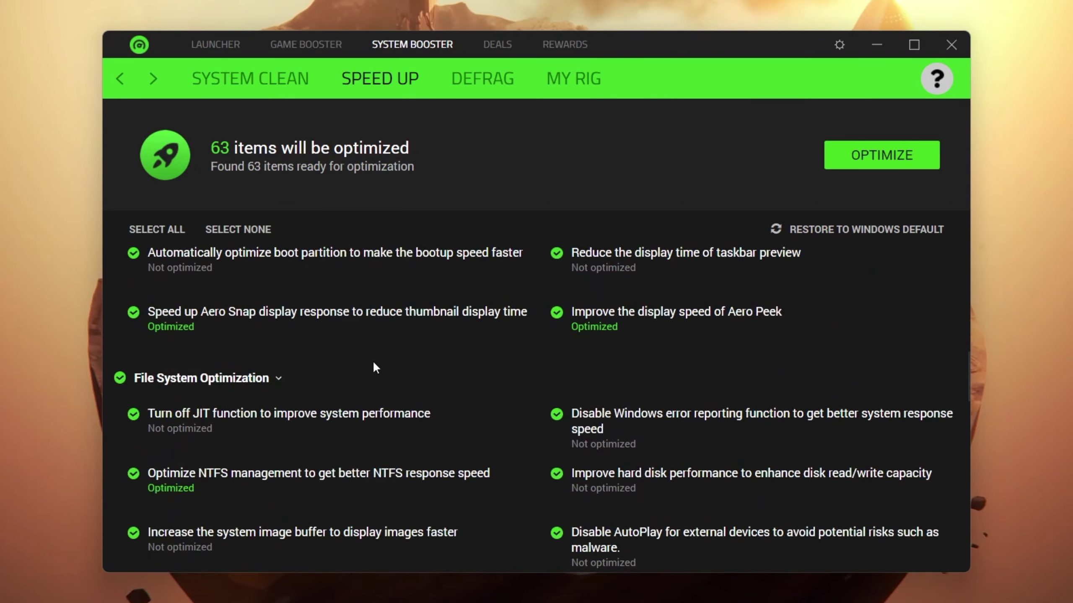
scroll(533, 393, up, 6)
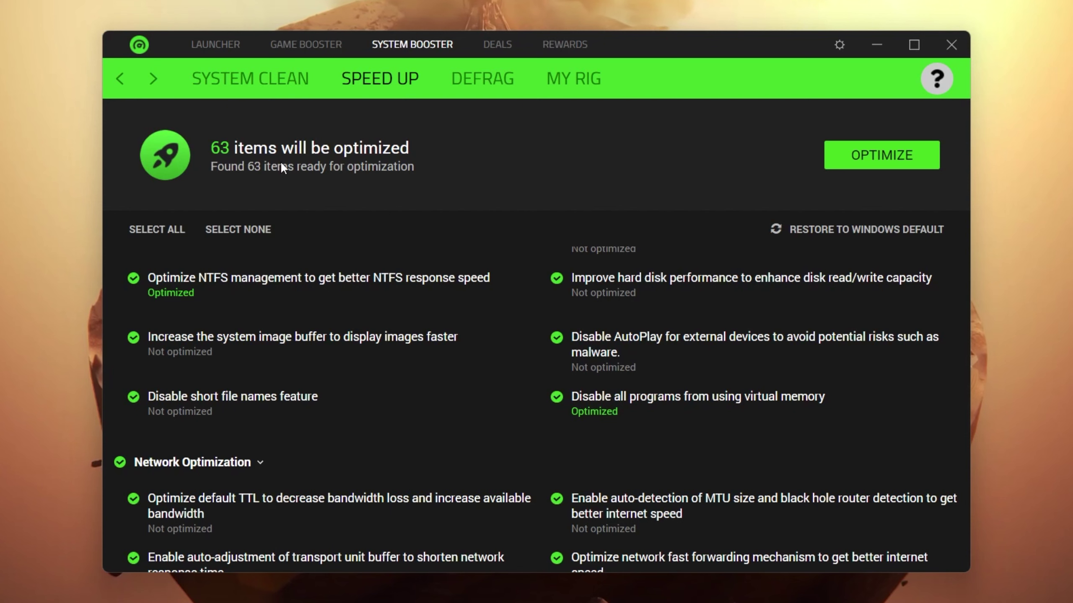
- Run Boost Now in Game Booster, releasing 1.91 GB of memory across 31 items
click(305, 45)
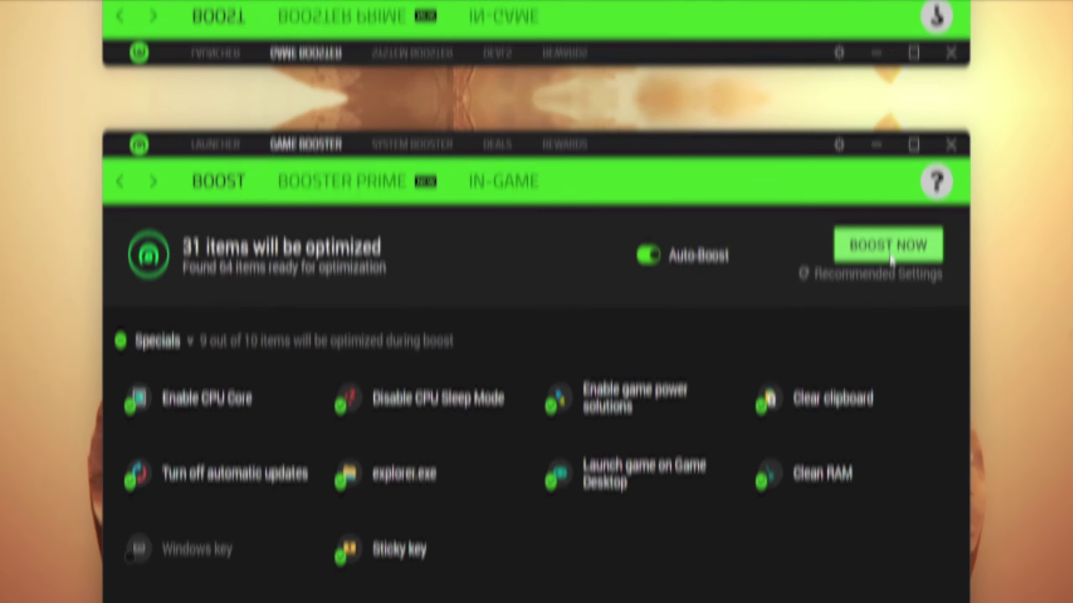
click(889, 246)
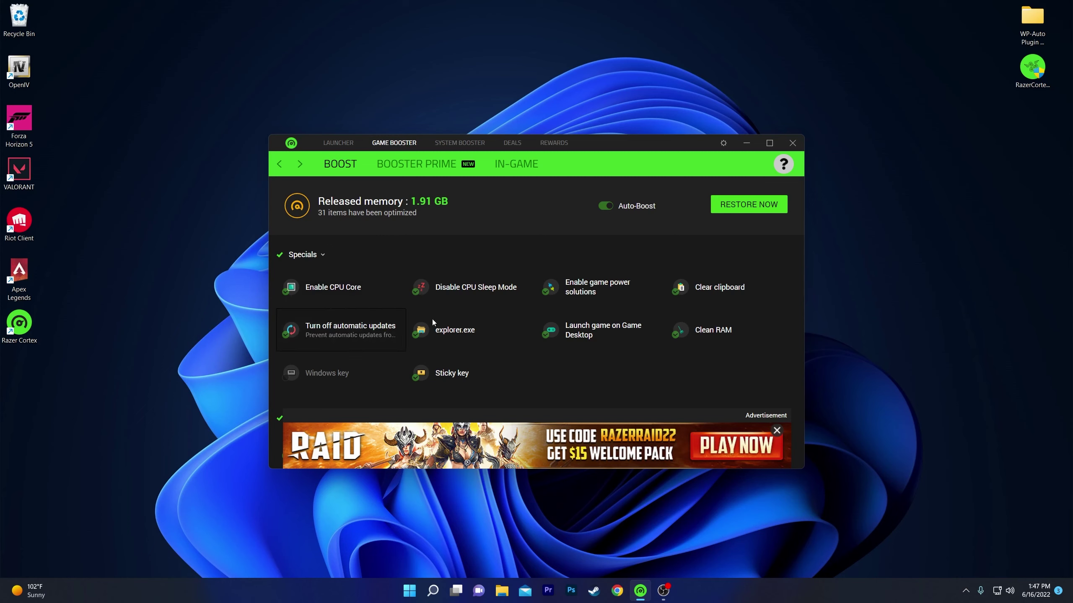
scroll(538, 354, down, 3)
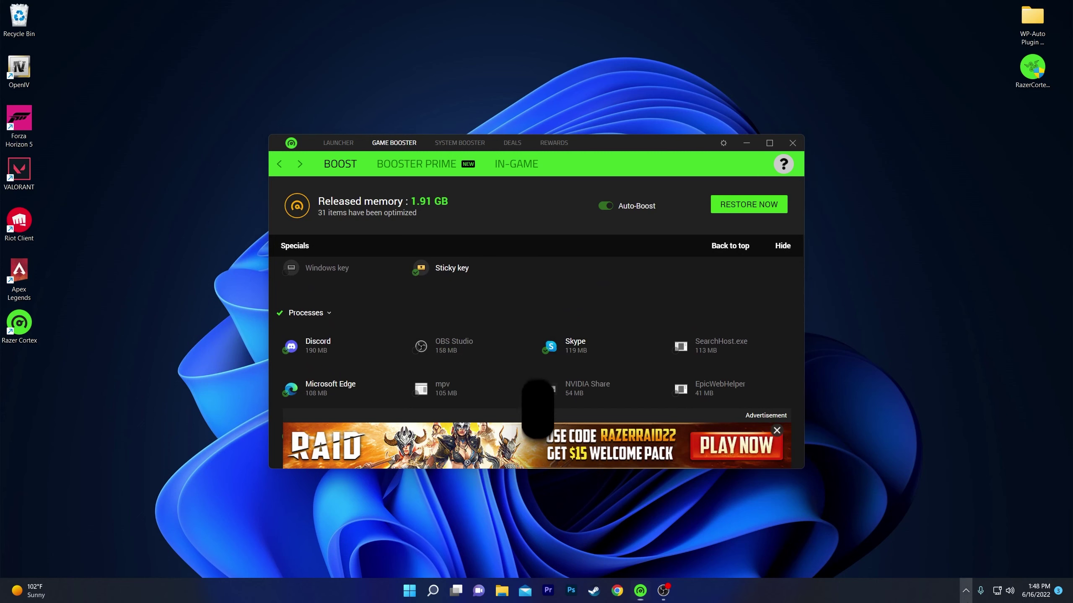
click(965, 591)
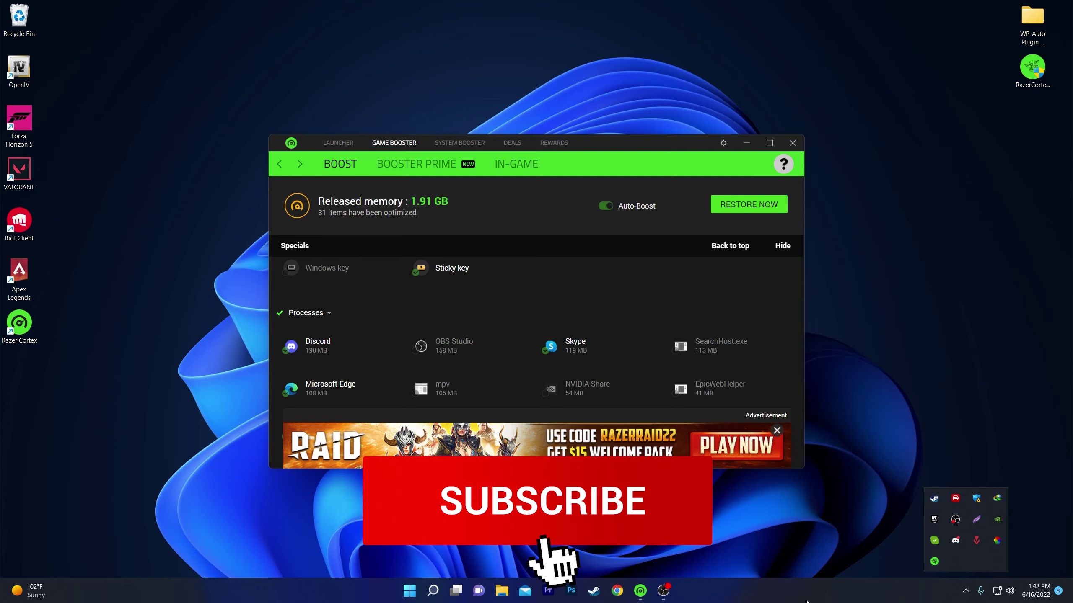
right_click(408, 594)
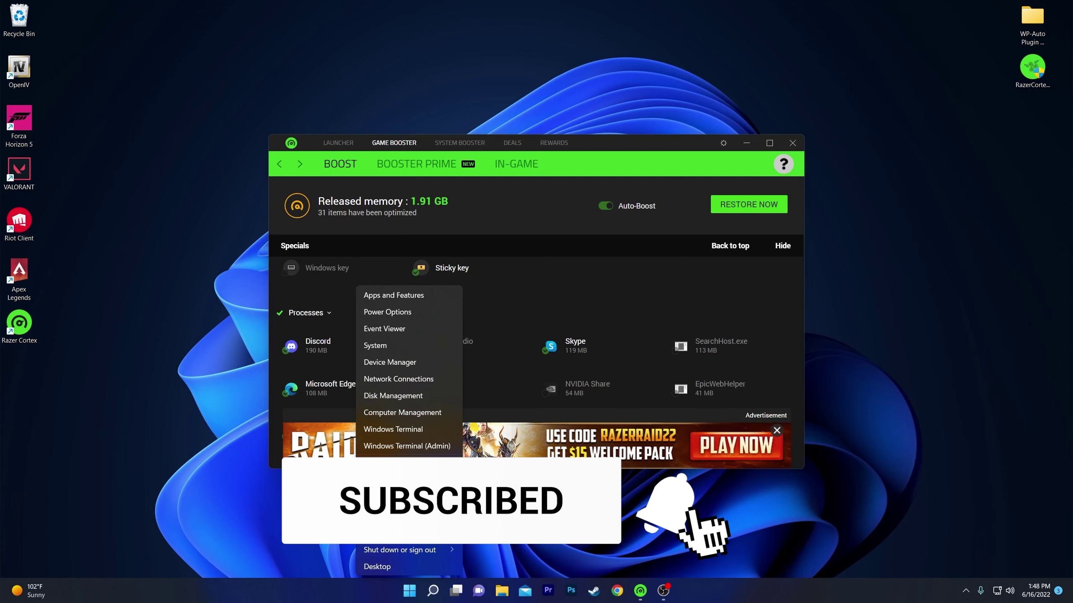
click(382, 517)
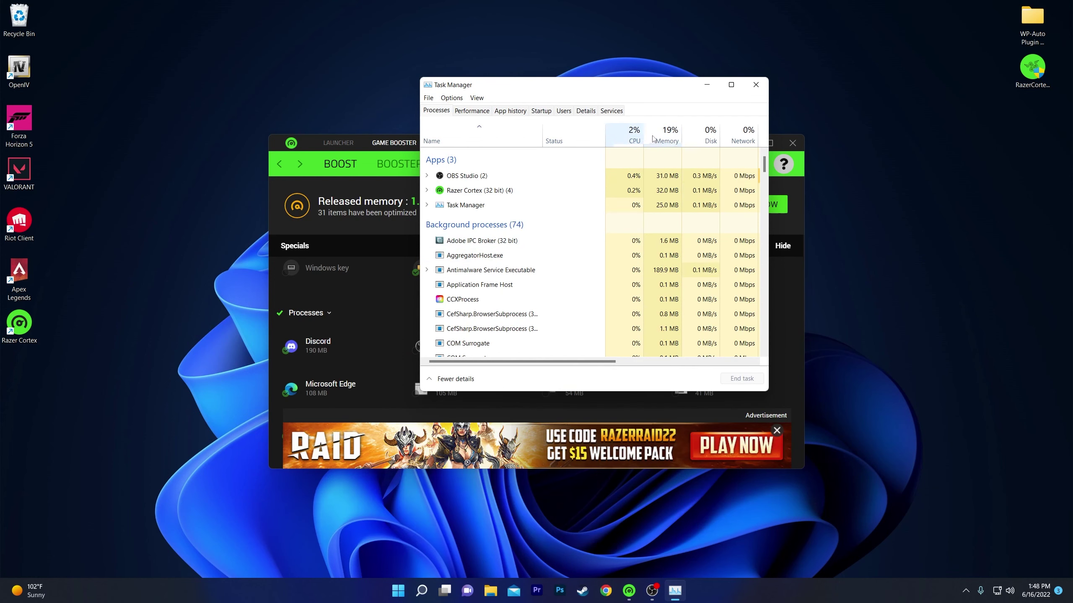
click(755, 85)
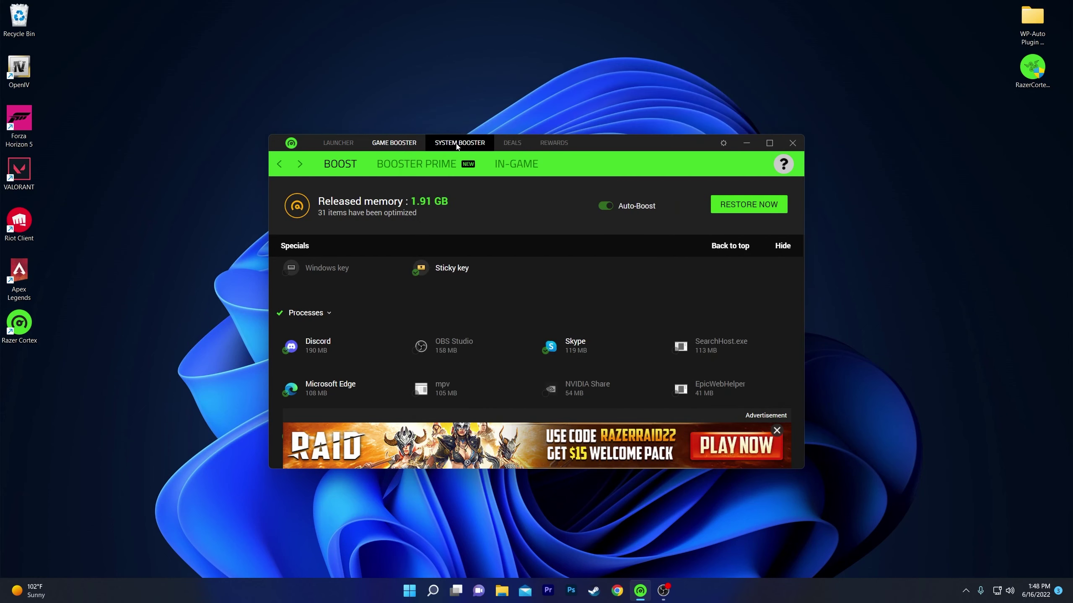
- Optimize all 63 Speed Up items until the system reports optimized
click(456, 145)
click(444, 168)
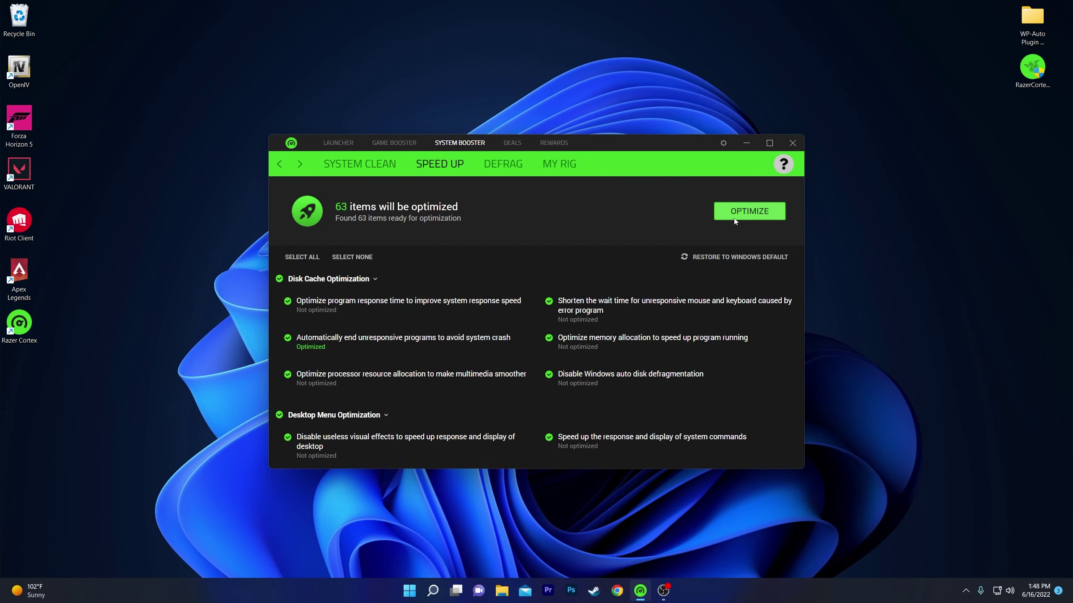
click(752, 210)
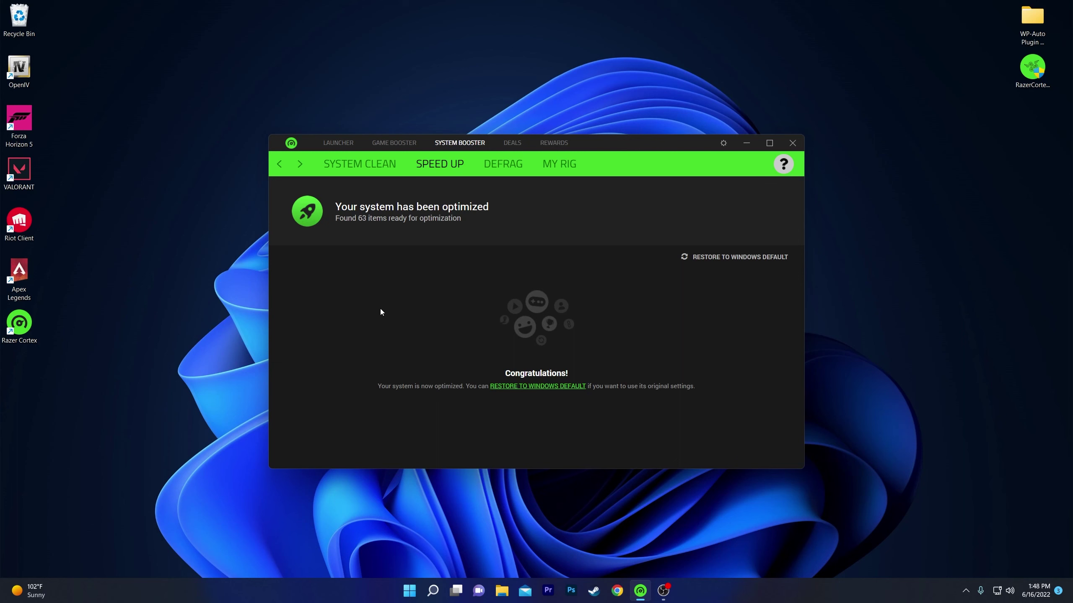
- Open Fortnite from the Launcher's My Library and start the game
click(338, 143)
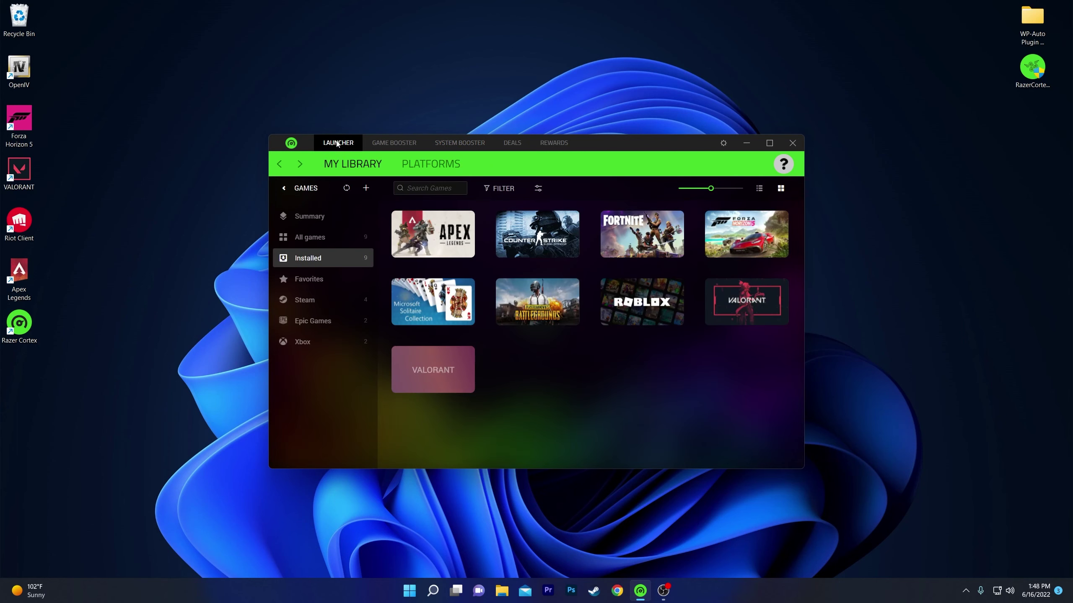
mouse_move(627, 229)
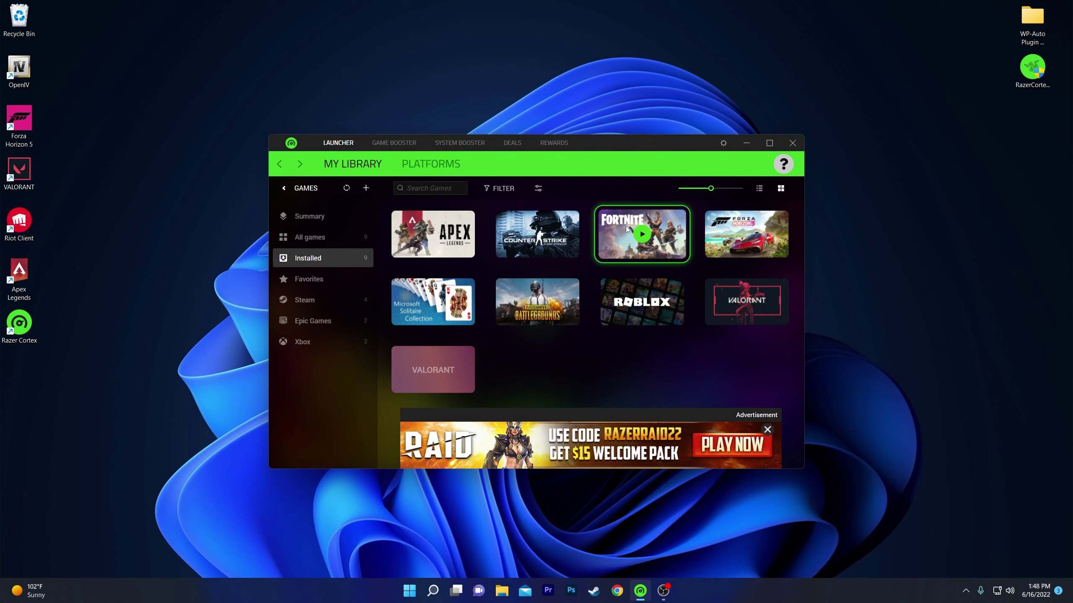
click(635, 230)
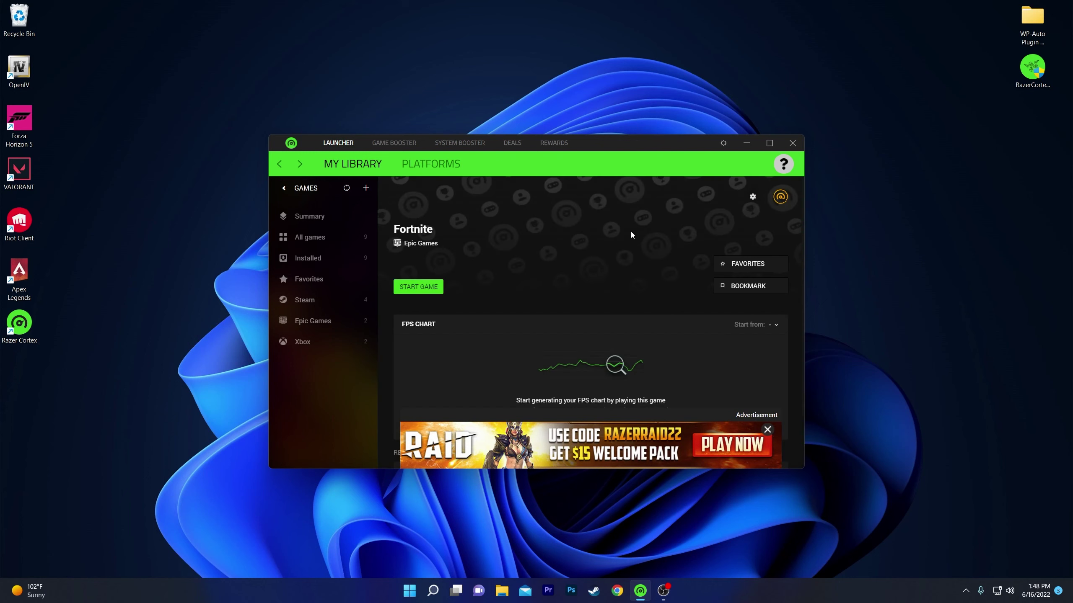
scroll(483, 292, down, 3)
scroll(423, 295, down, 3)
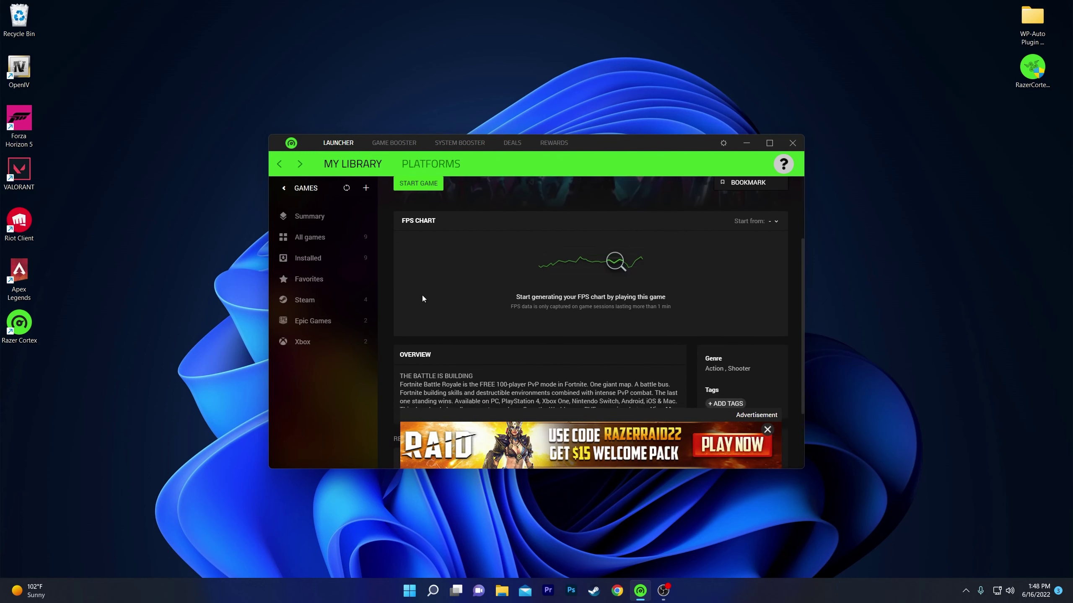
scroll(492, 297, up, 6)
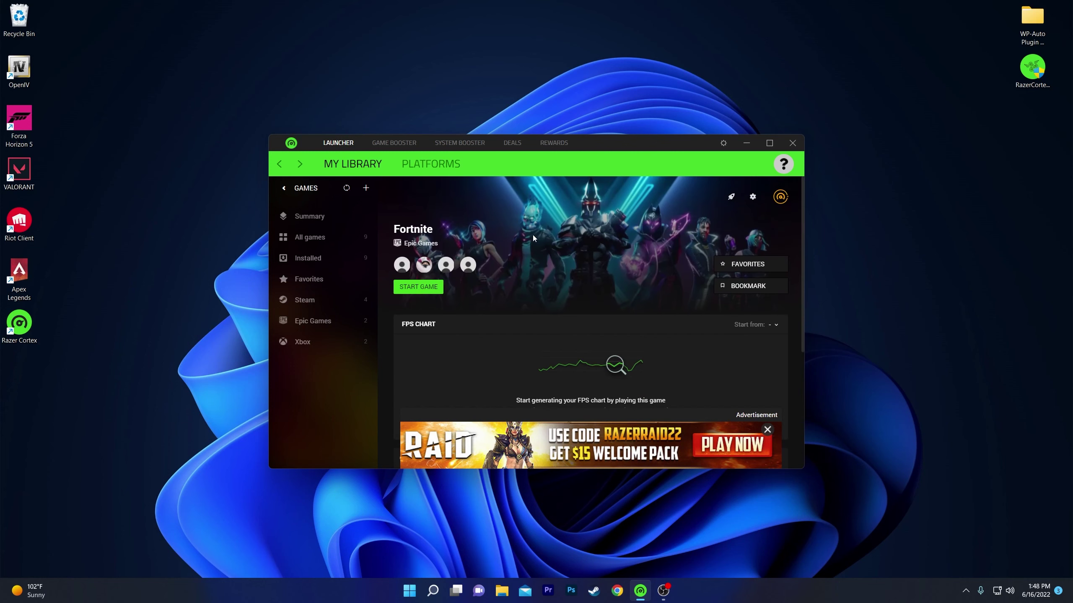
click(418, 287)
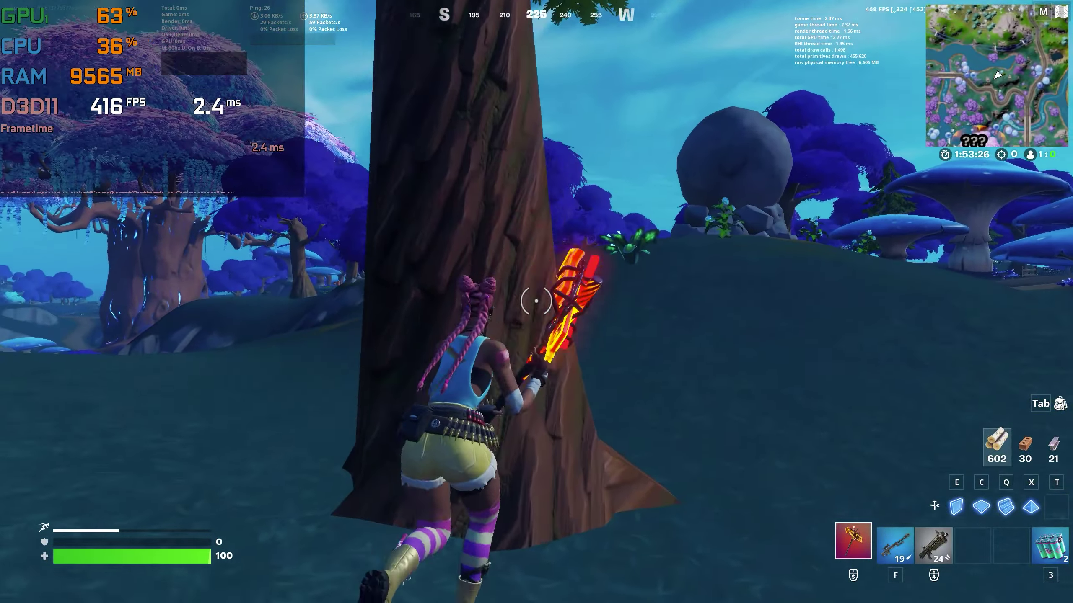
- Pickaxe the tree repeatedly to harvest wood toward 999
click(536, 301)
click(536, 301)
click(537, 301)
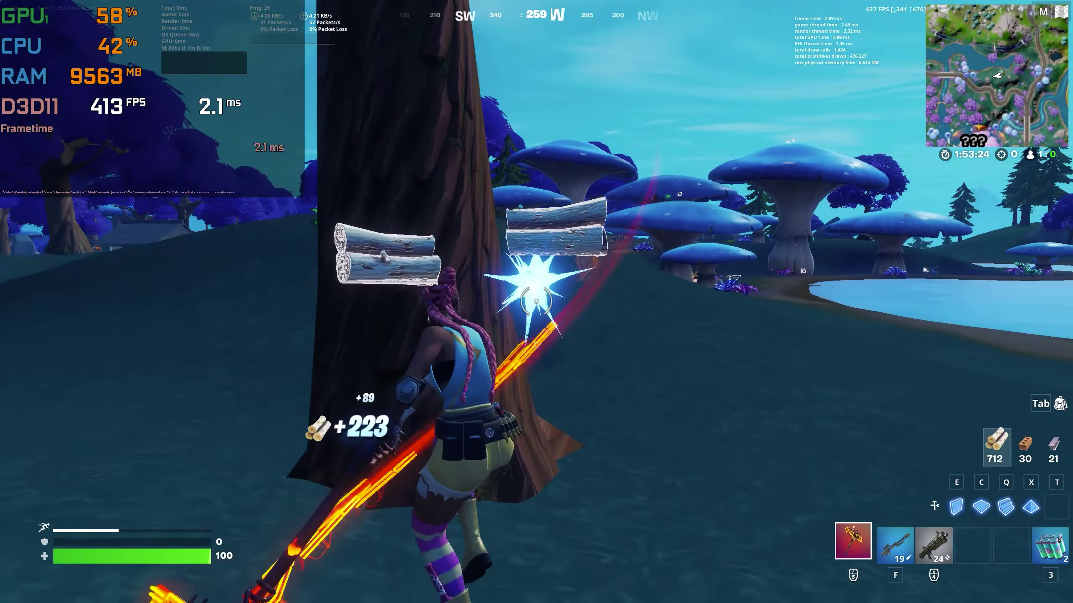
click(536, 301)
click(536, 301)
click(537, 301)
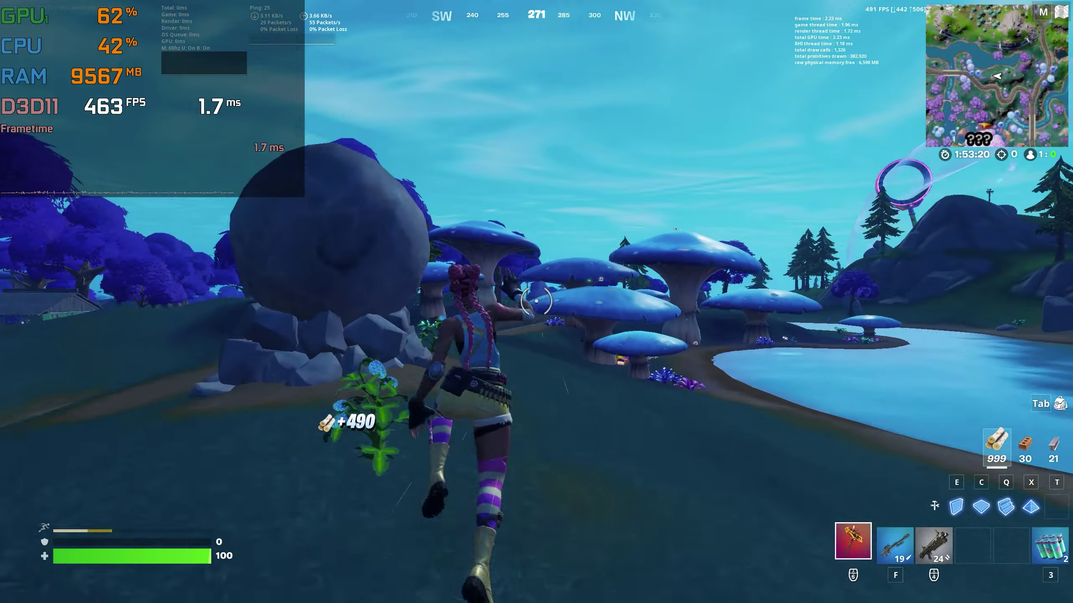
- Build wooden ramps and walls while running, then select the cone piece
key(q)
click(536, 301)
key(e)
click(537, 301)
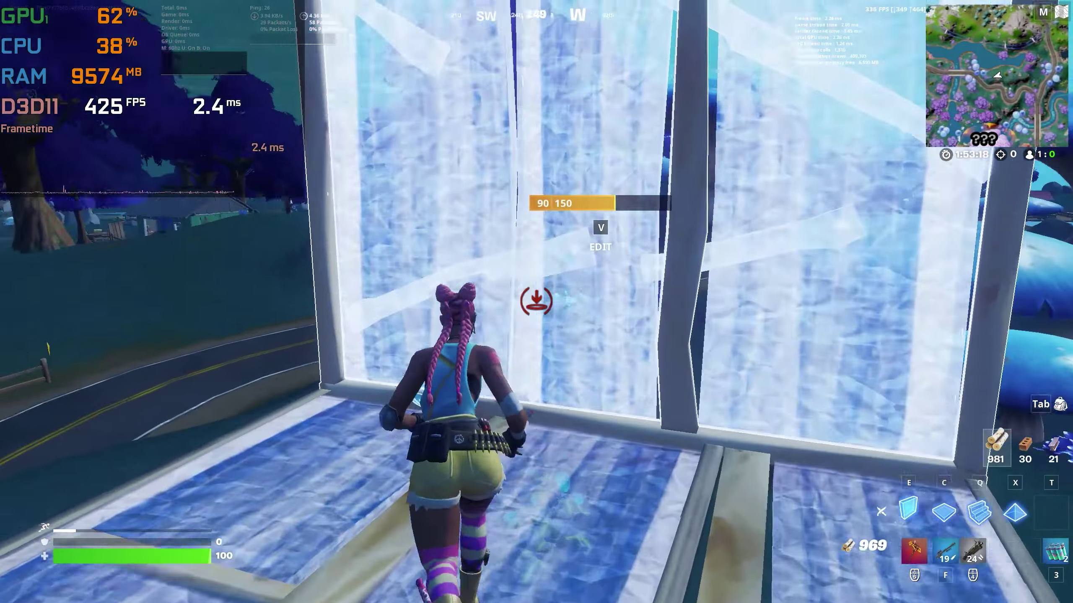
key(q)
click(537, 301)
click(536, 301)
click(536, 301)
key(t)
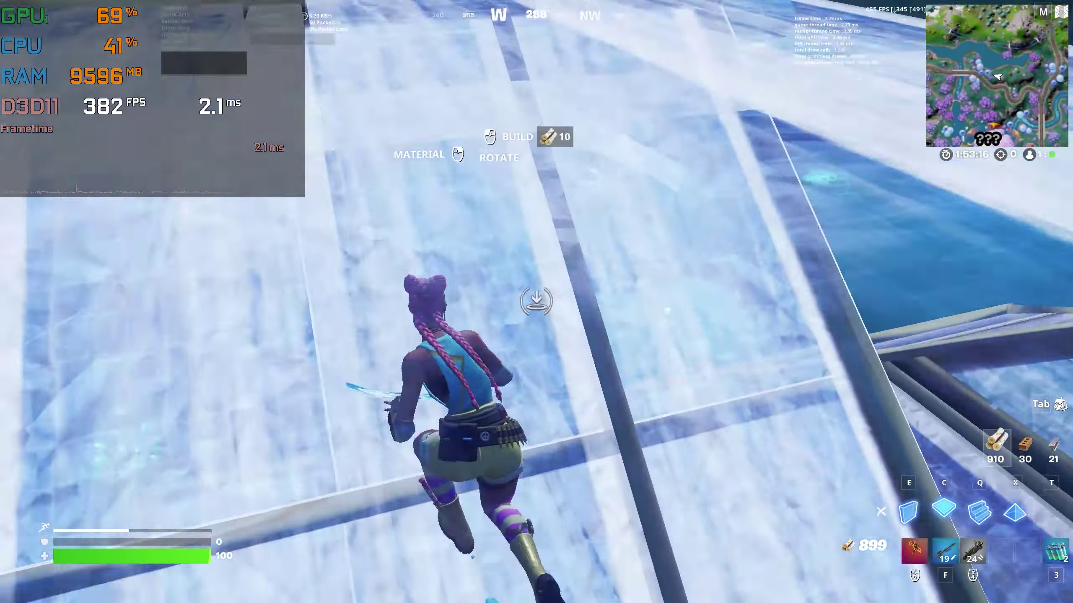